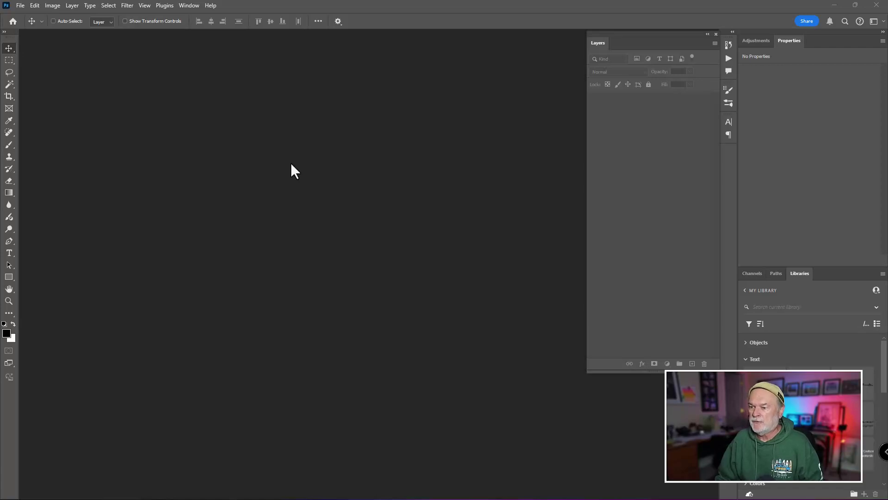
# Open Ghost_Towns_001.jpg, zoom out to fit, and duplicate Background as Layer 1
pyautogui.hotkey('ctrl', 'o')
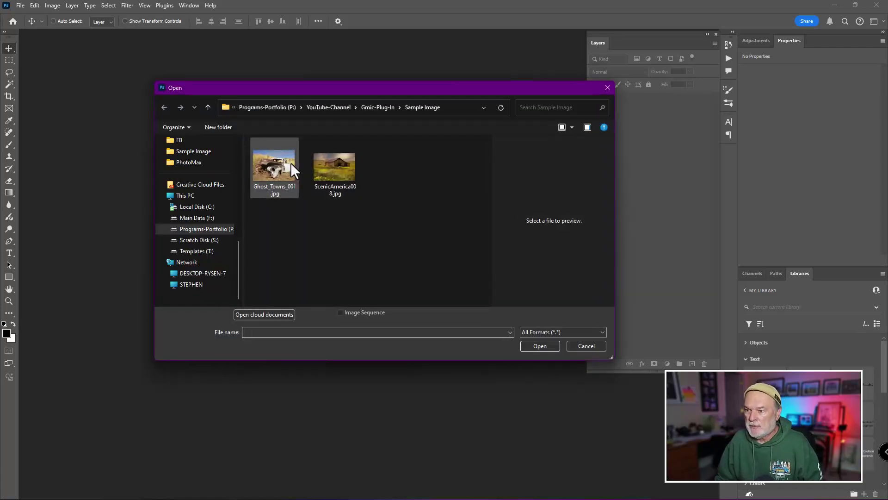
pyautogui.doubleClick(279, 172)
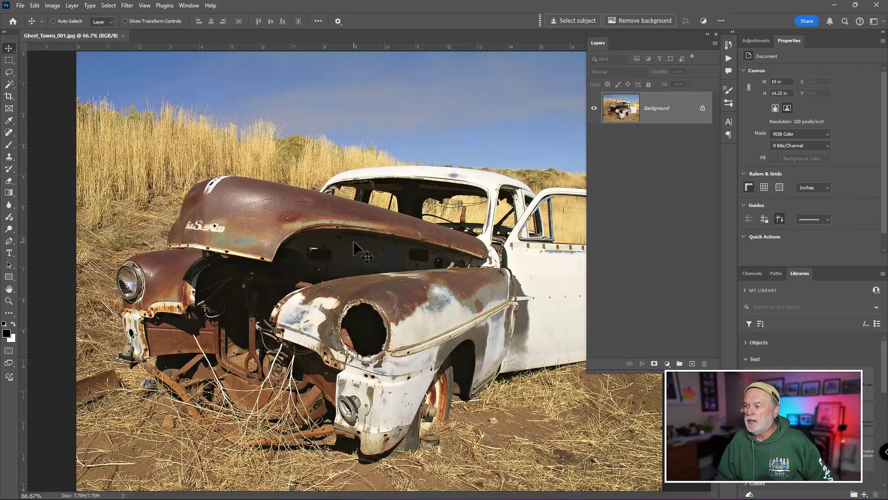
pyautogui.hotkey('ctrl', '-')
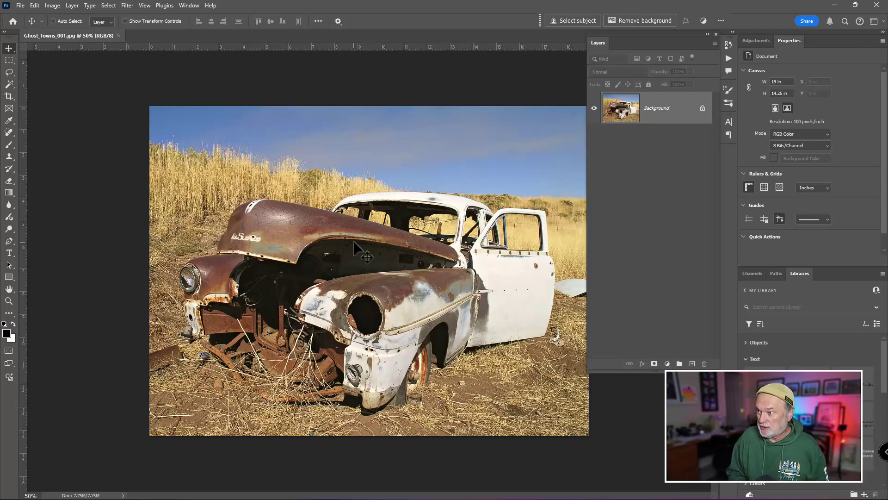
pyautogui.hotkey('ctrl', 'j')
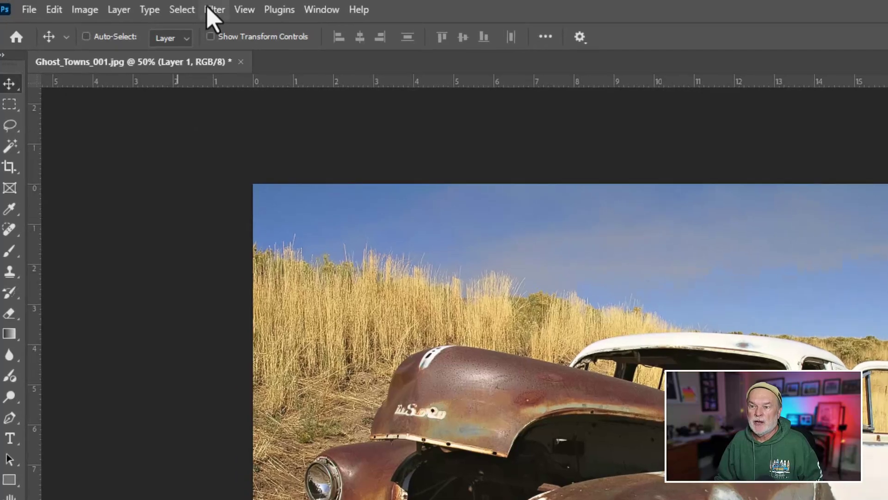
# Launch G'MIC-Qt from Filter > GMIC to show its 624 filters by category
pyautogui.click(207, 10)
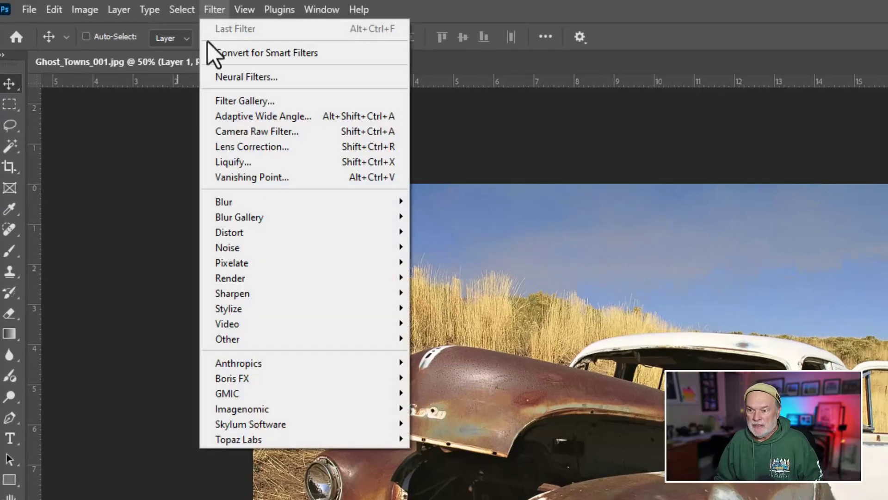
pyautogui.moveTo(267, 338)
pyautogui.moveTo(258, 393)
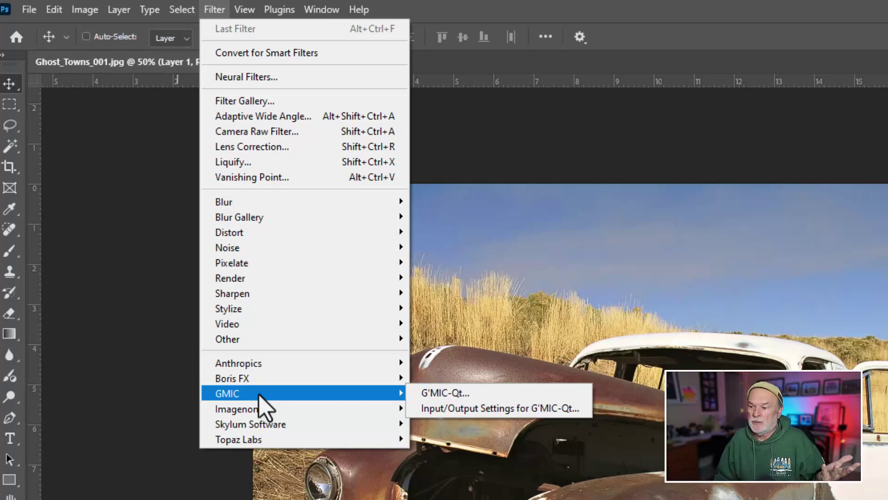
pyautogui.click(445, 394)
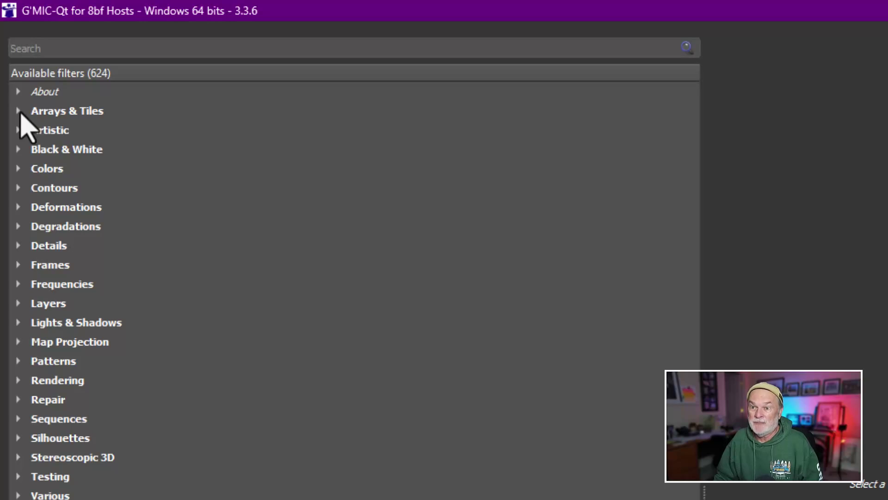
# Expand Arrays & Tiles and select Loose Photos to preview it on the car
pyautogui.click(19, 113)
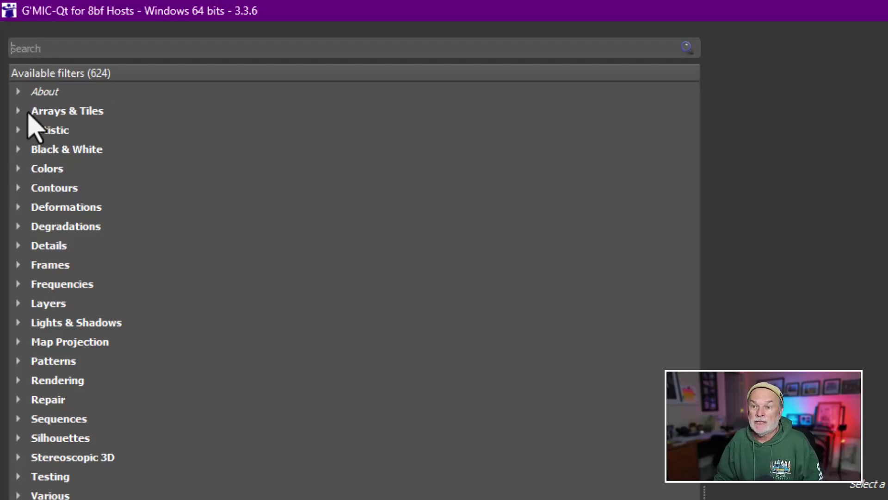
pyautogui.click(28, 114)
pyautogui.click(19, 113)
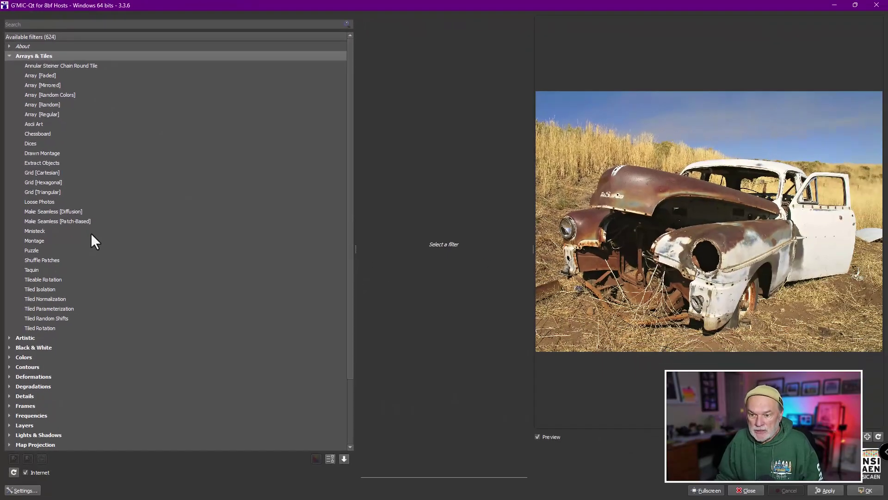
pyautogui.click(40, 202)
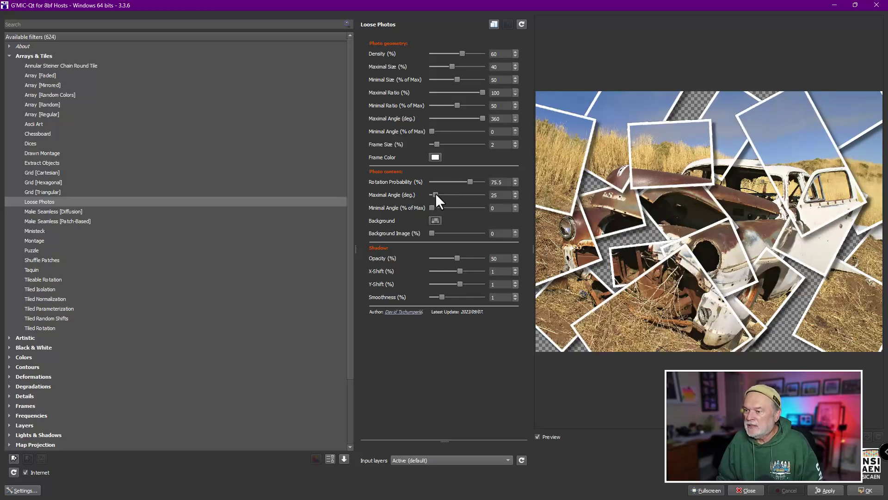
# Set Loose Photos Background Image to 100, Rotation Probability 17.3% and Maximal Angle 36°
pyautogui.moveTo(435, 194); pyautogui.dragTo(451, 194)
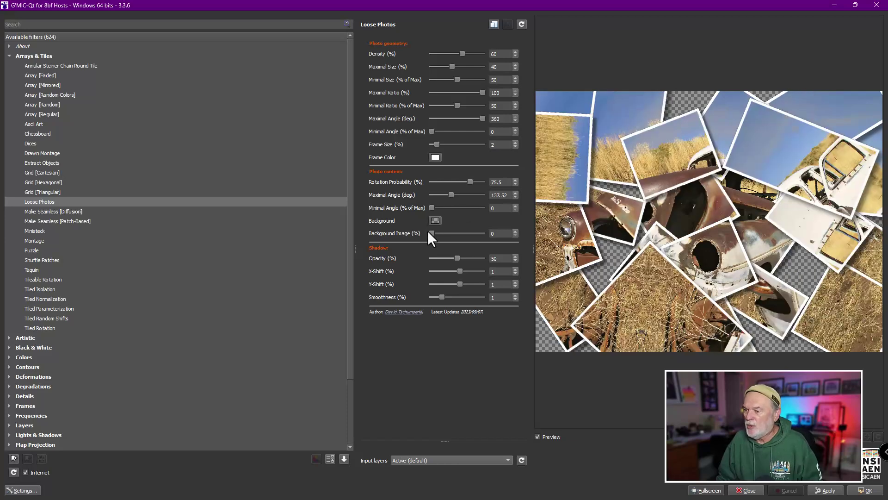
pyautogui.moveTo(478, 232); pyautogui.dragTo(485, 231)
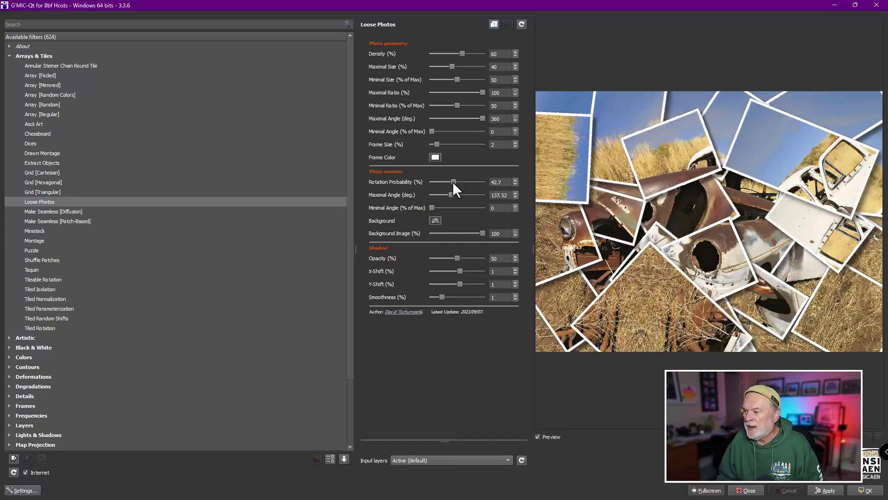
pyautogui.moveTo(450, 182); pyautogui.dragTo(450, 182)
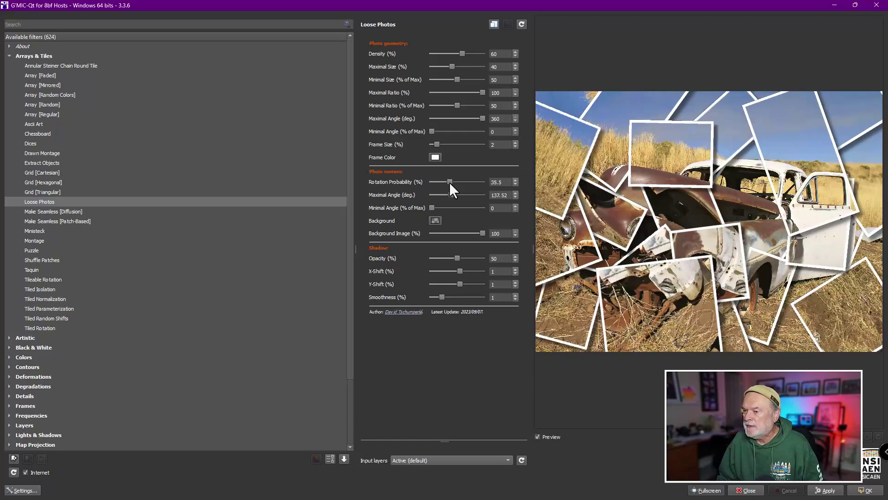
pyautogui.moveTo(443, 182); pyautogui.dragTo(441, 194)
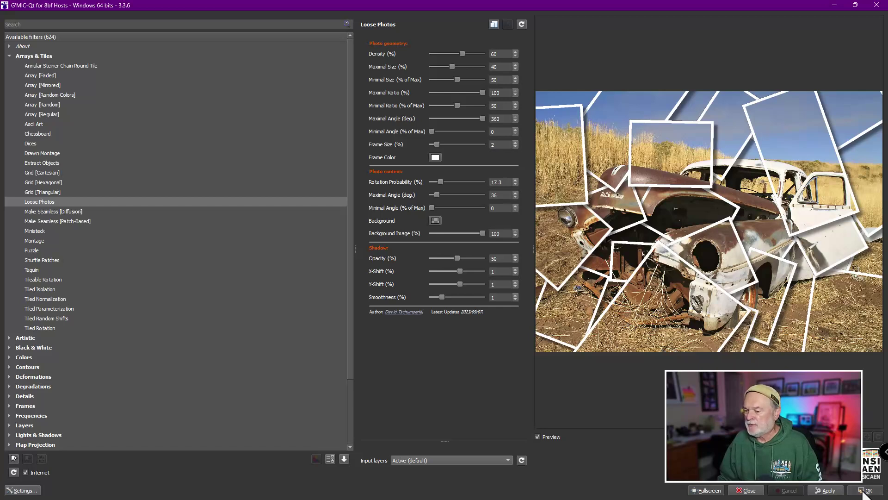
# Apply Loose Photos, then delete the result layer and duplicate Background again
pyautogui.click(863, 491)
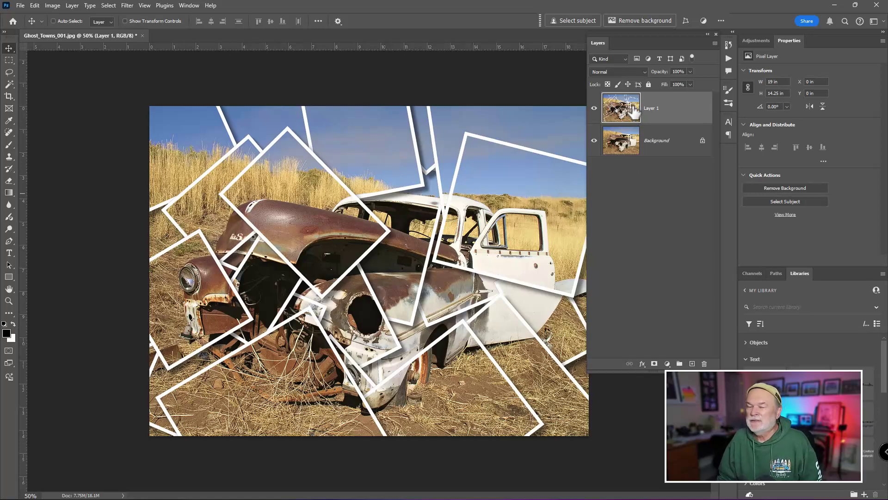
pyautogui.press('Delete')
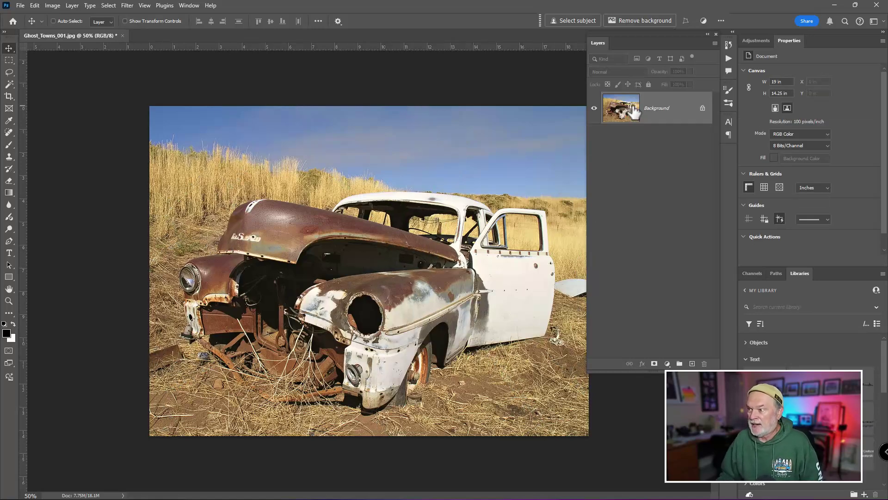
pyautogui.hotkey('ctrl', 'j')
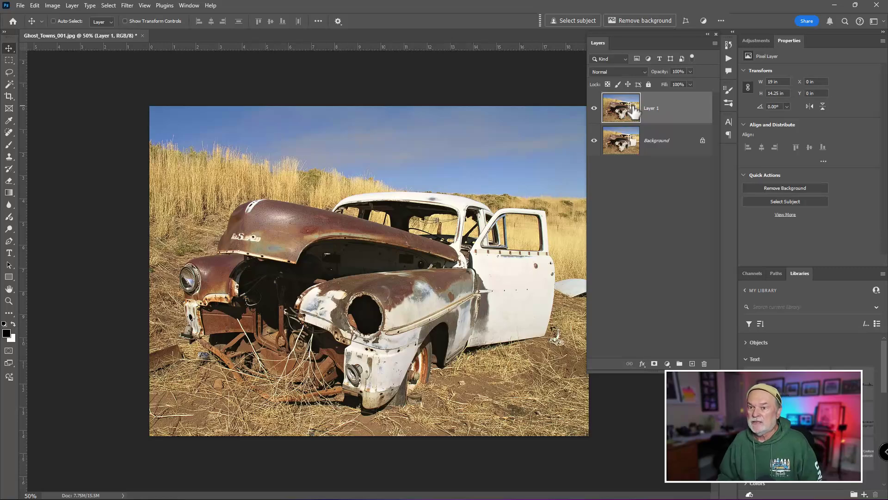
# Relaunch G'MIC-Qt on the fresh layer and collapse the Arrays & Tiles and Artistic categories
pyautogui.click(130, 6)
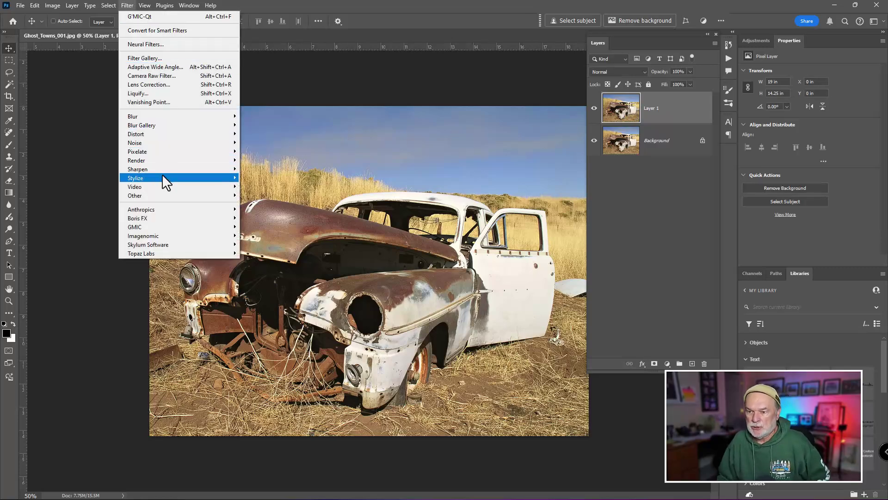
pyautogui.moveTo(165, 227)
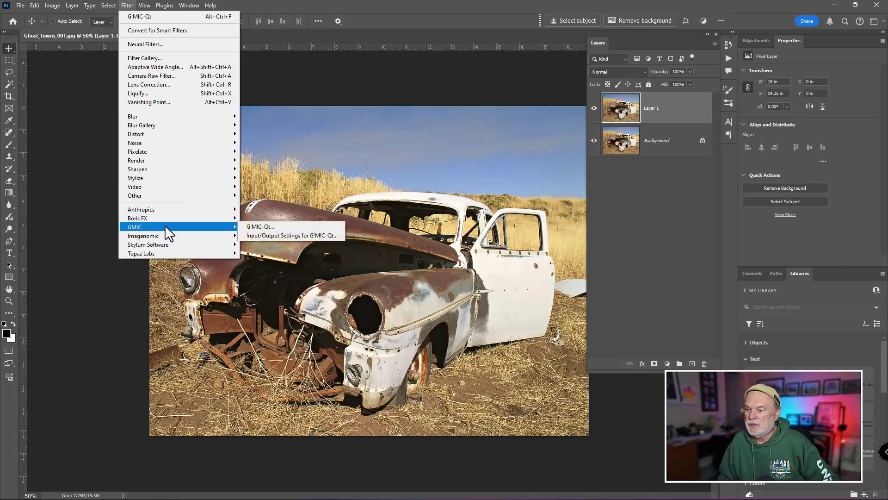
pyautogui.click(273, 225)
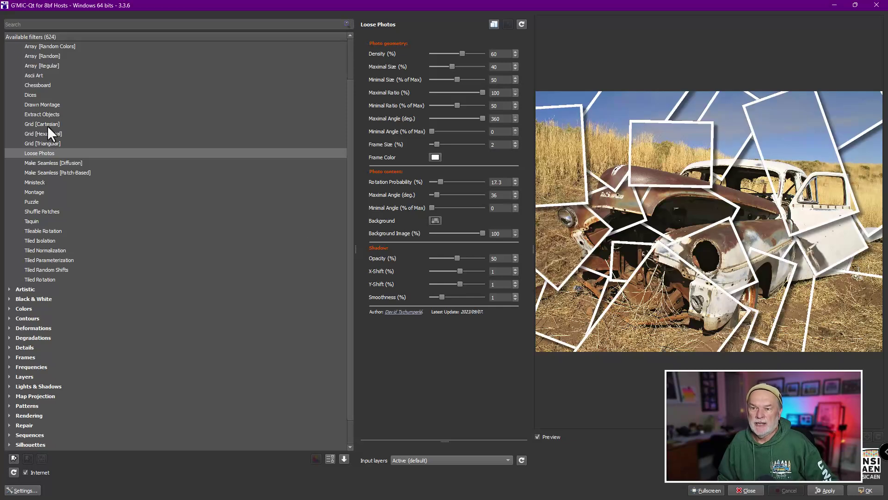
pyautogui.scroll(2, 145, 103)
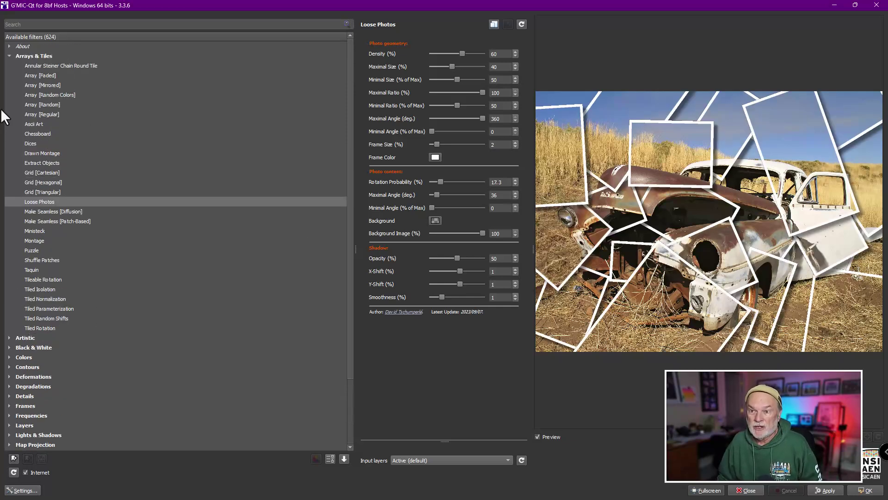
pyautogui.click(9, 56)
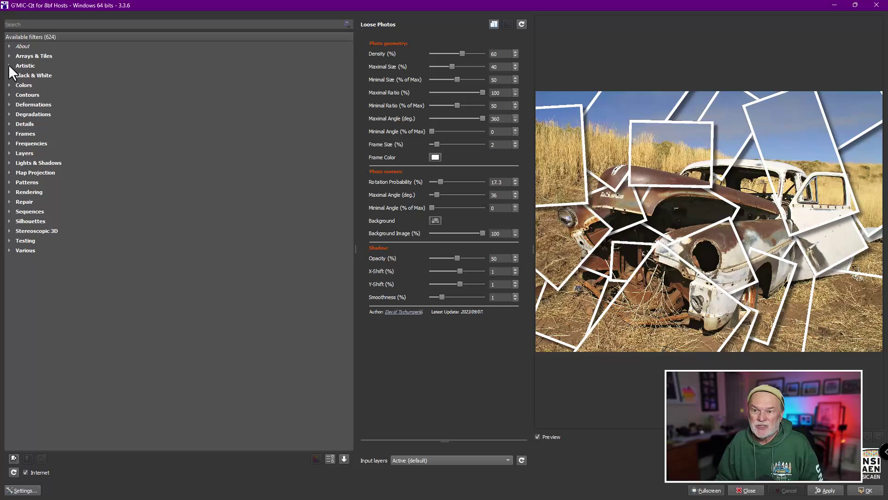
pyautogui.click(10, 66)
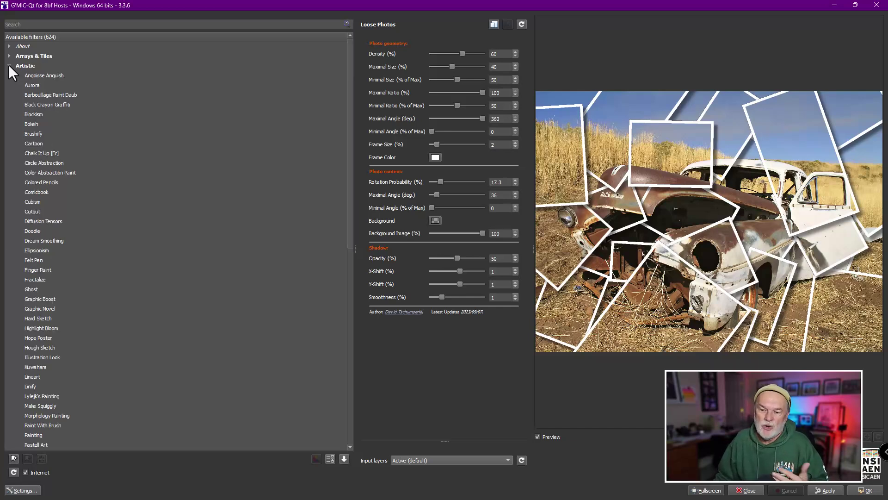
pyautogui.click(9, 66)
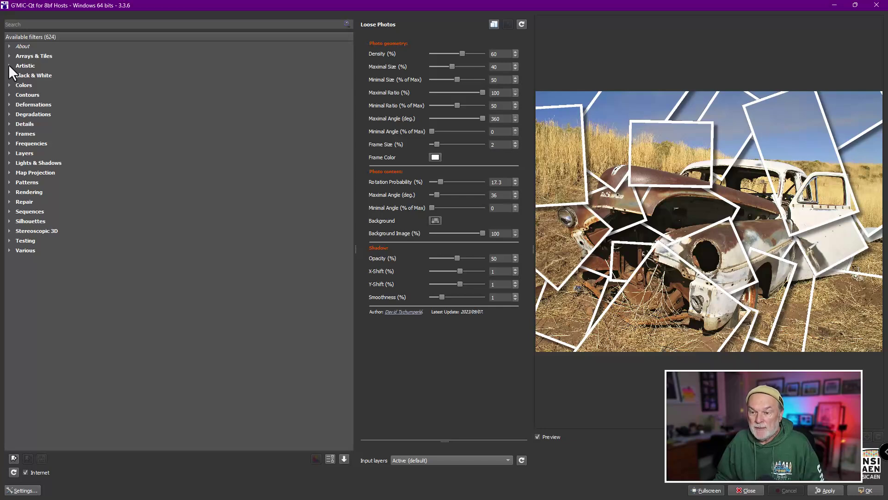
# Select Frames > Frame [Blur] and try Outline Size 15 before settling on 4.5
pyautogui.click(9, 133)
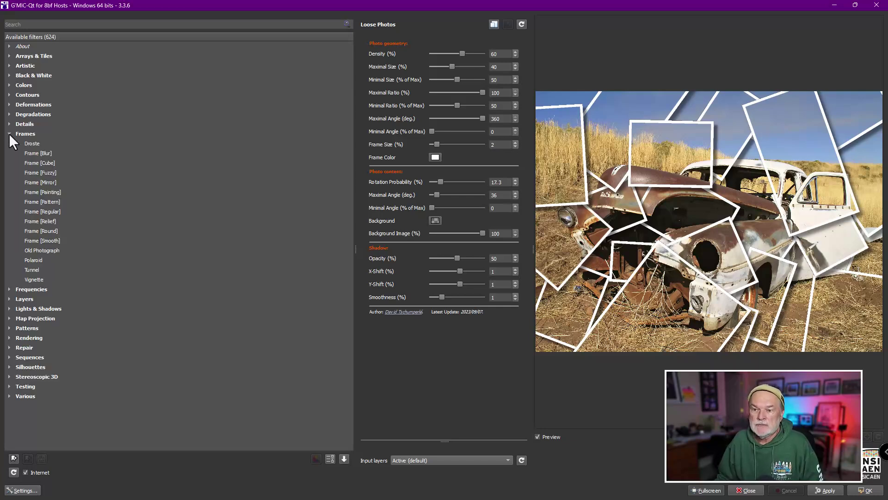
pyautogui.click(34, 153)
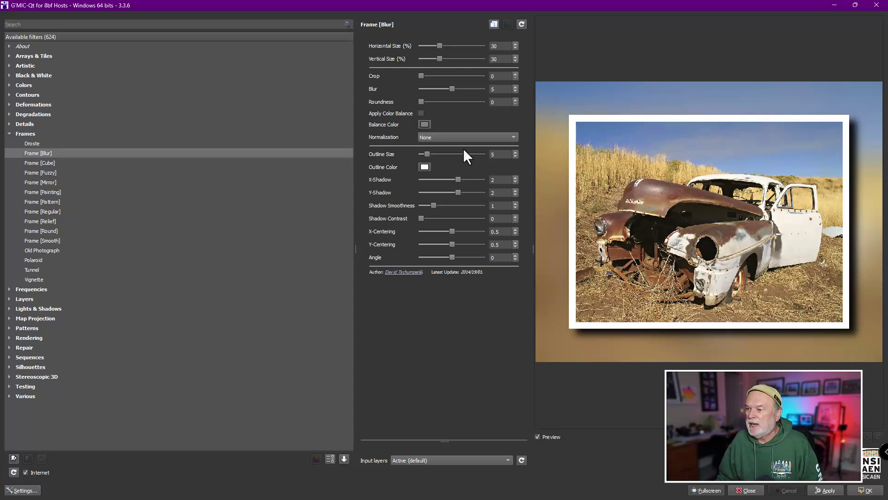
pyautogui.moveTo(429, 153); pyautogui.dragTo(438, 154)
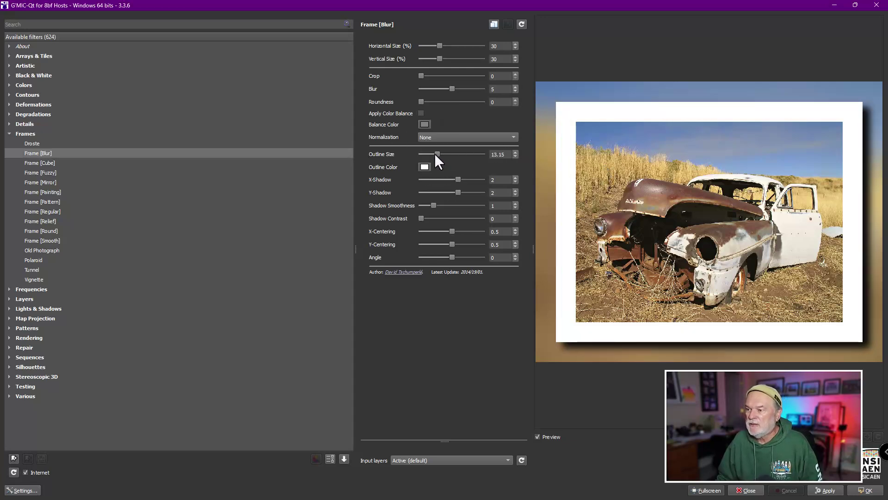
pyautogui.moveTo(434, 154); pyautogui.dragTo(426, 155)
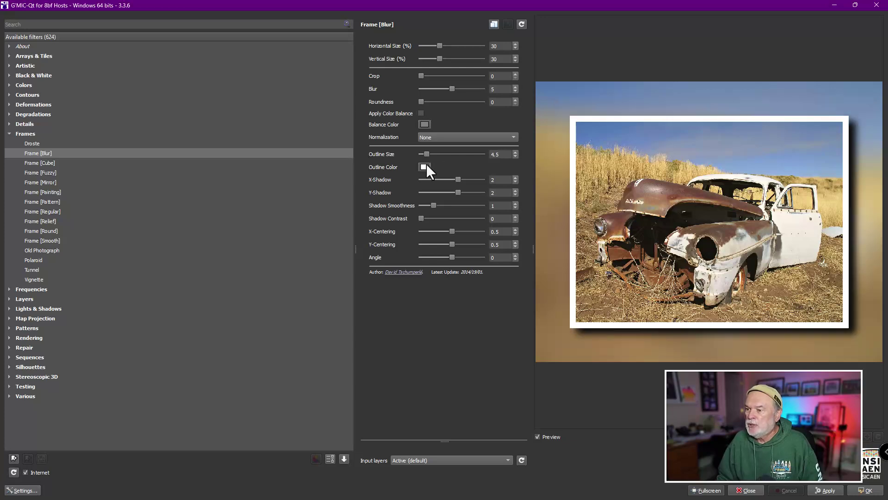
# Try a blue outline colour, then set the outline colour back to white
pyautogui.click(425, 167)
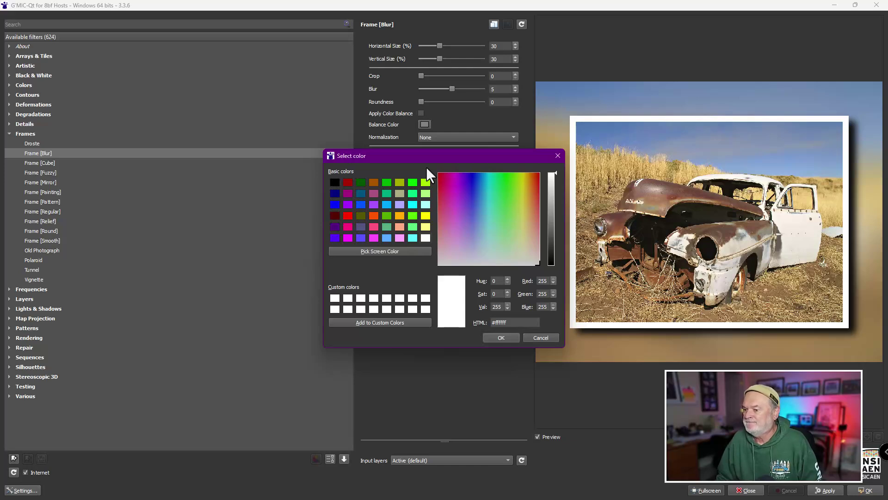
pyautogui.click(471, 174)
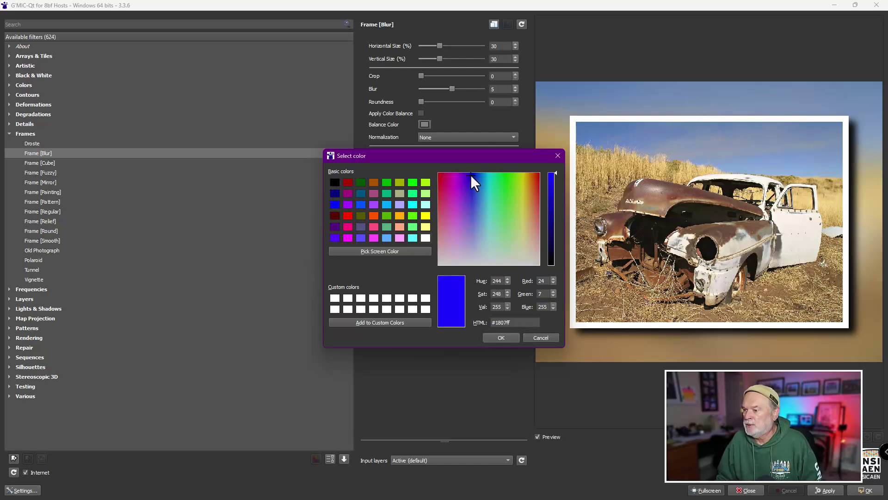
pyautogui.click(501, 337)
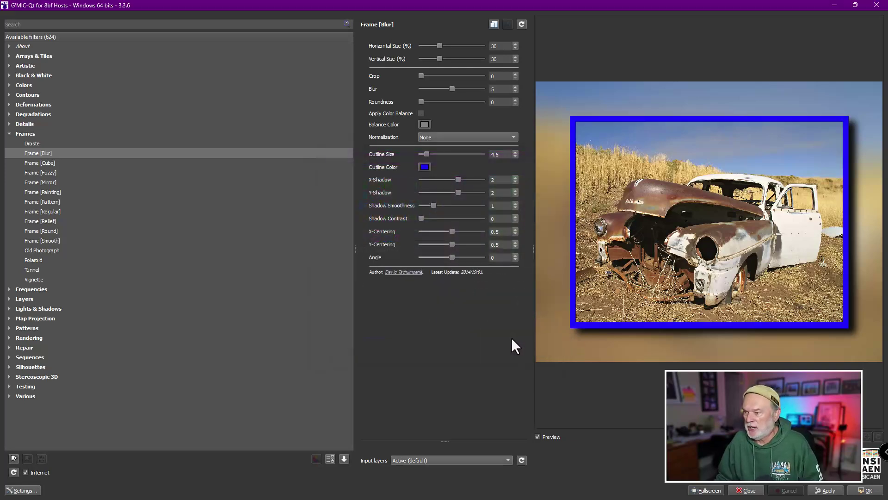
pyautogui.click(424, 167)
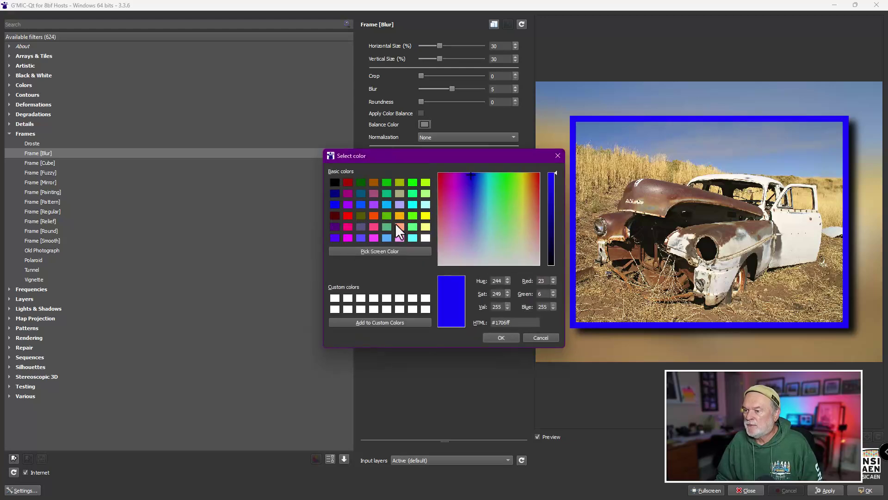
pyautogui.click(426, 298)
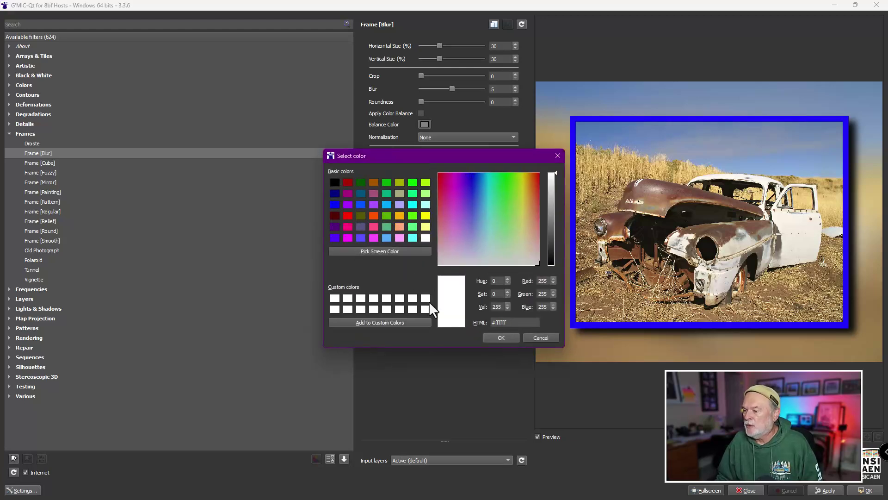
pyautogui.click(501, 337)
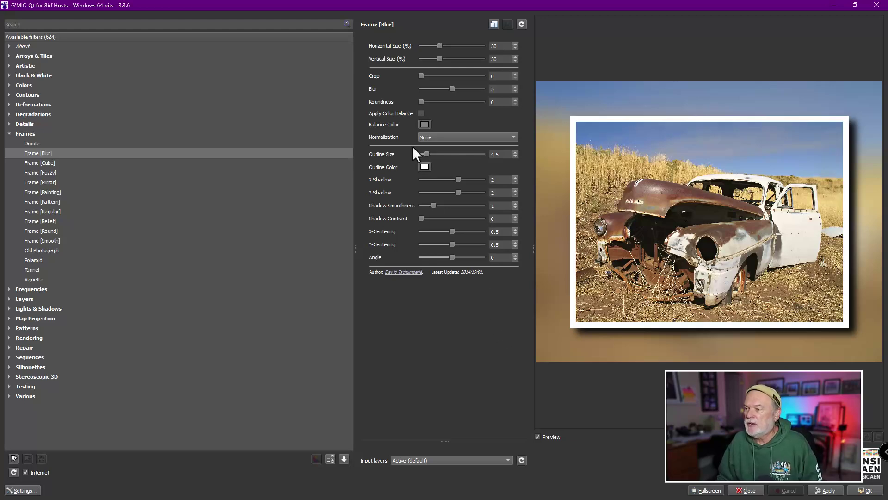
# Reduce the Frame [Blur] Blur value from 5 to about 1.28
pyautogui.moveTo(451, 88); pyautogui.dragTo(432, 88)
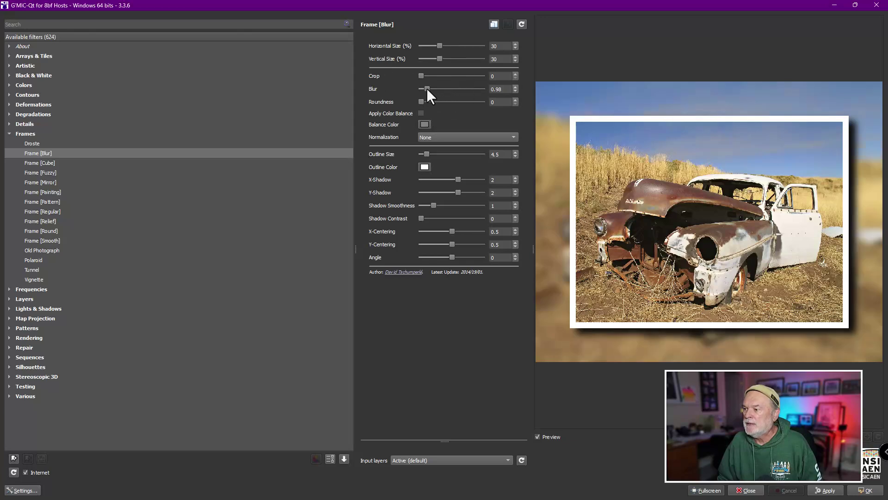
pyautogui.moveTo(424, 87); pyautogui.dragTo(428, 88)
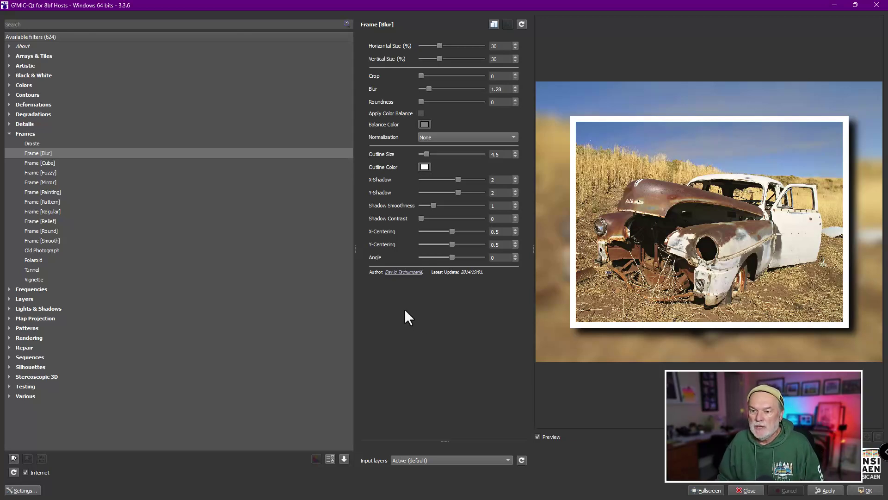
# Preview the Polaroid and Old Photograph frames, then switch to Deformations > Drop Water
pyautogui.click(40, 260)
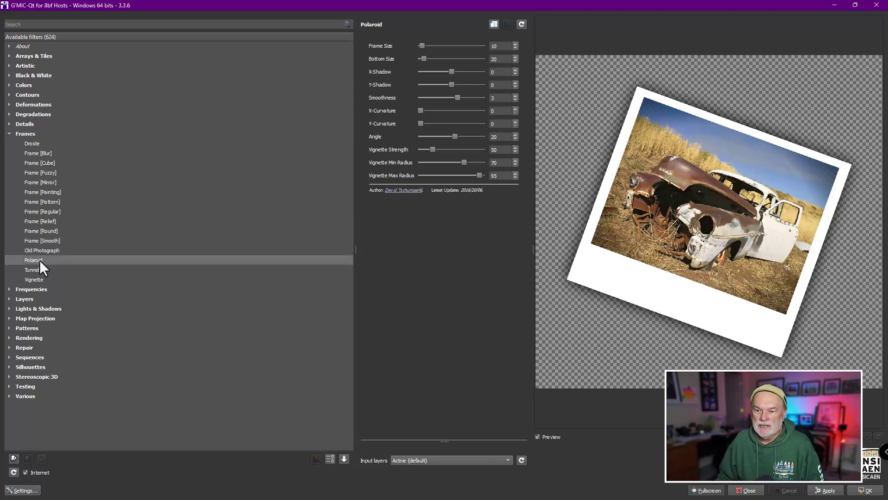
pyautogui.click(42, 252)
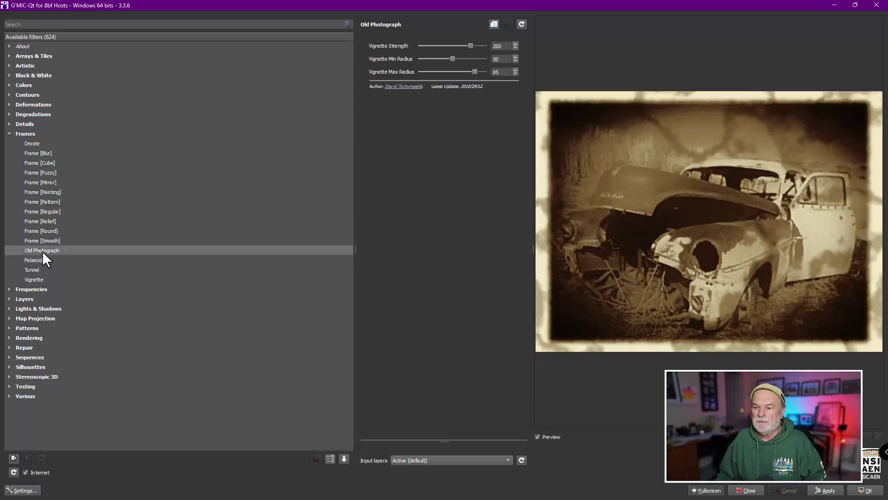
pyautogui.click(9, 132)
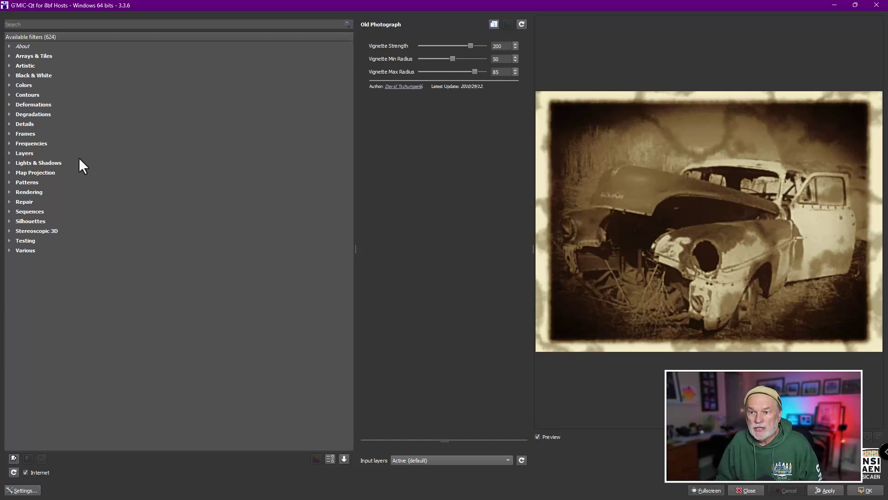
pyautogui.click(10, 105)
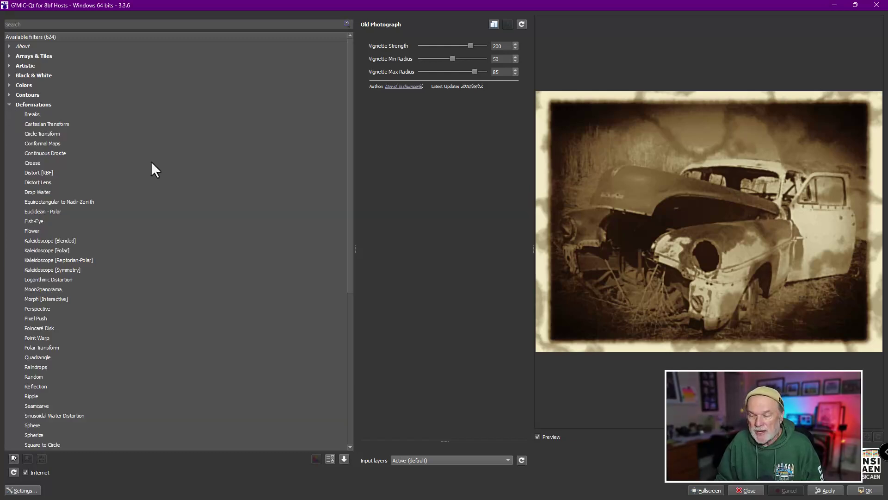
pyautogui.click(38, 193)
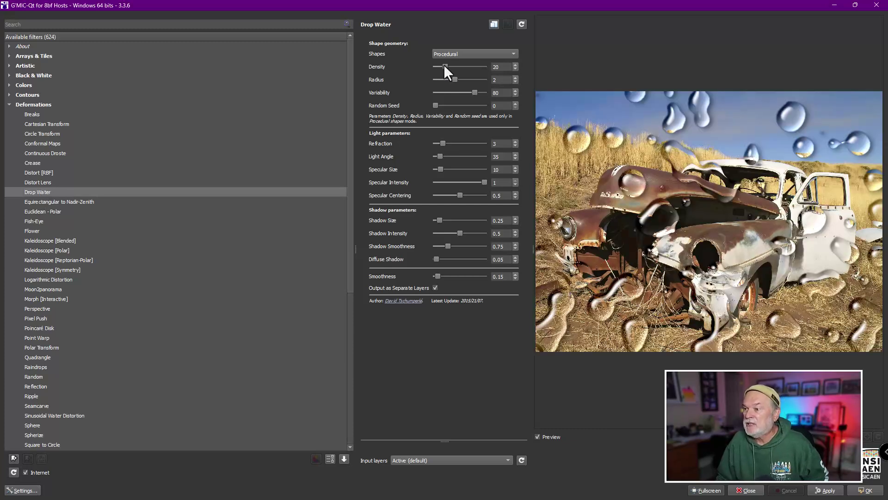
# Raise Drop Water Density to about 59.4 and collapse the Deformations category
pyautogui.moveTo(444, 66)
pyautogui.mouseDown()
pyautogui.moveTo(468, 66)
pyautogui.moveTo(440, 78)
pyautogui.moveTo(447, 78)
pyautogui.mouseUp()
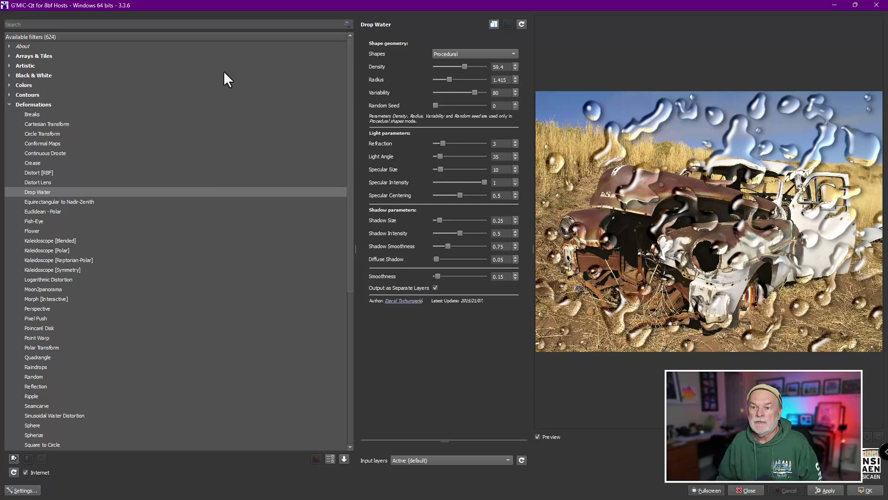
pyautogui.click(8, 105)
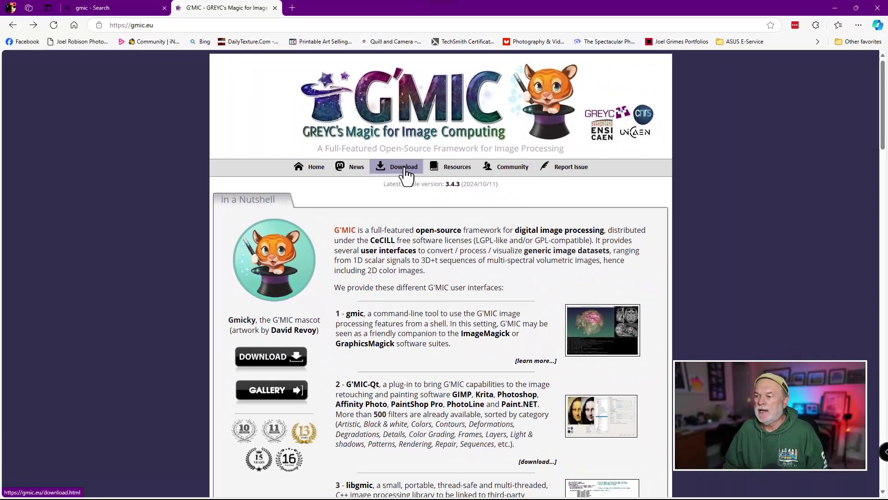
# Download the stable Windows .exe G'MIC installer from the gmic.eu download page
pyautogui.click(406, 175)
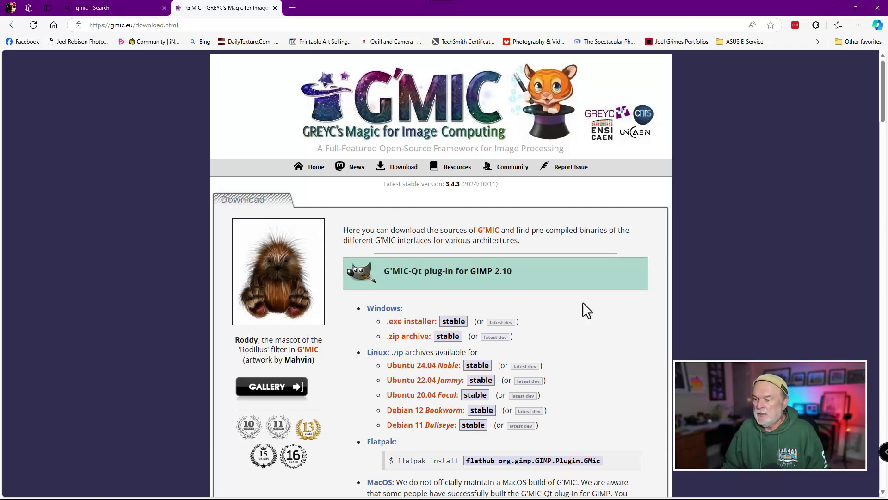
pyautogui.click(387, 309)
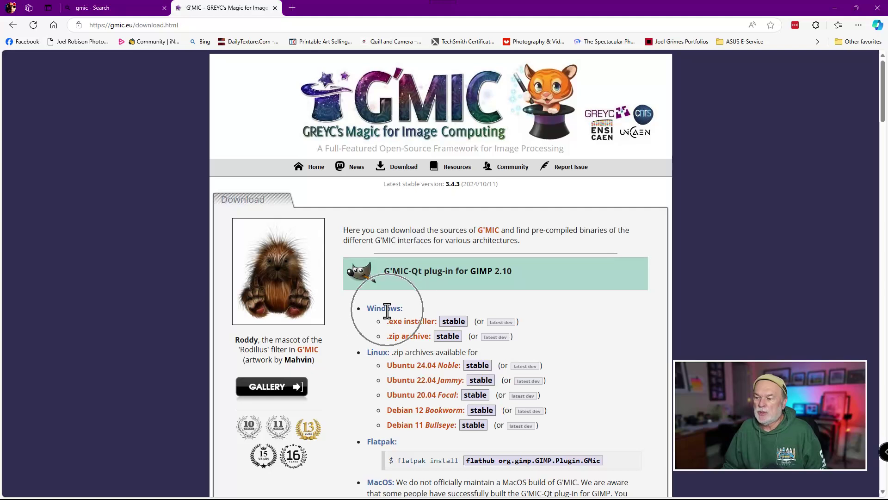
pyautogui.click(450, 324)
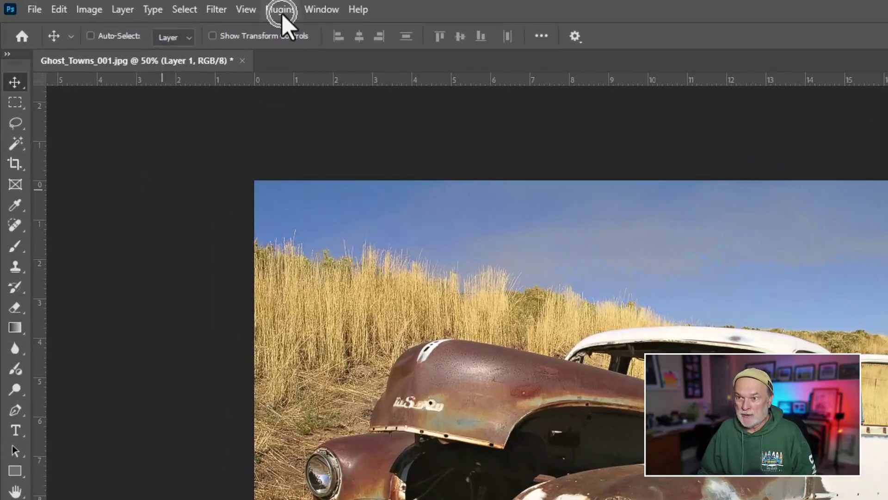
# Use Plugins > Manage Plugins to list installed Photoshop plugins in Creative Cloud
pyautogui.click(280, 10)
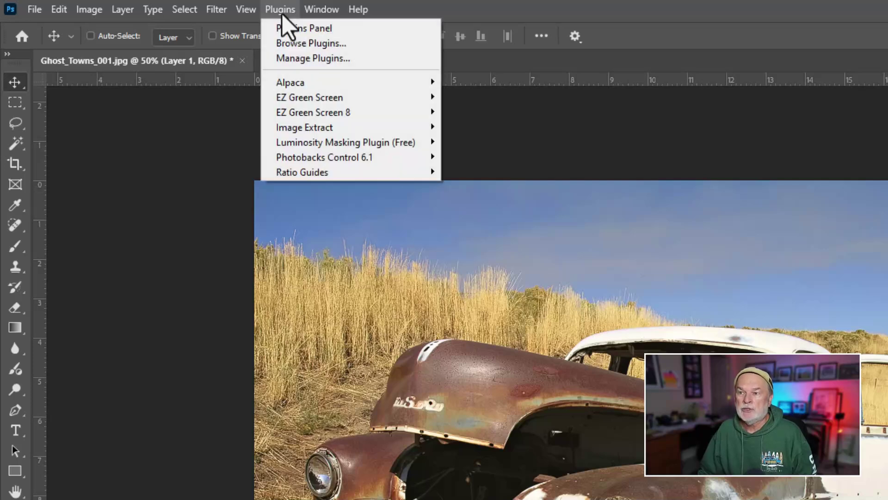
pyautogui.click(288, 58)
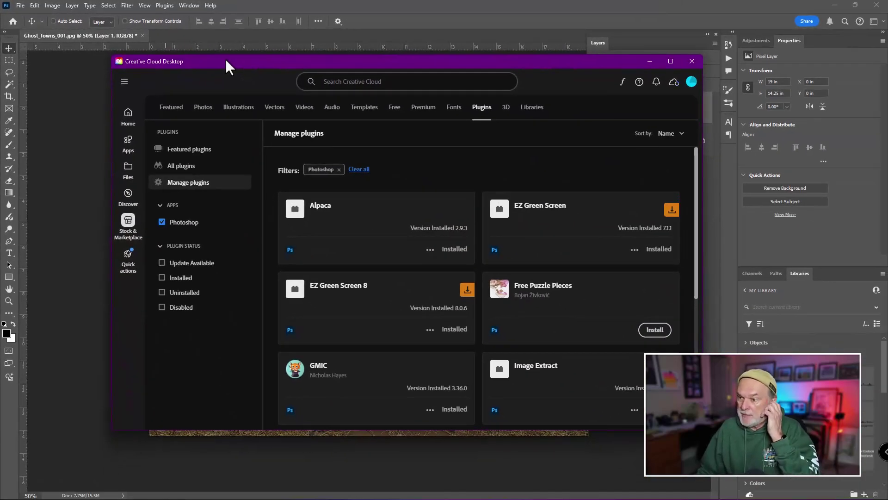
# Search Creative Cloud plugins for 'gmic' and get the GMIC 3.36.0 plugin installed for Photoshop
pyautogui.click(329, 83)
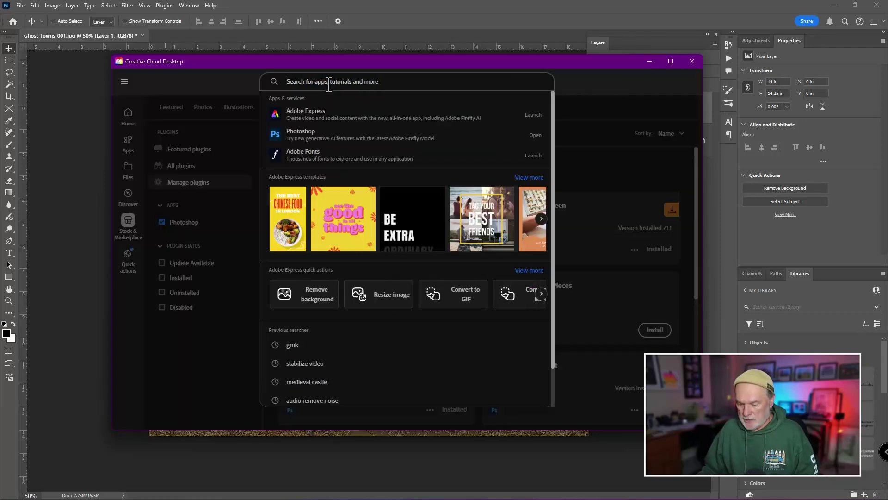
pyautogui.write('gmic')
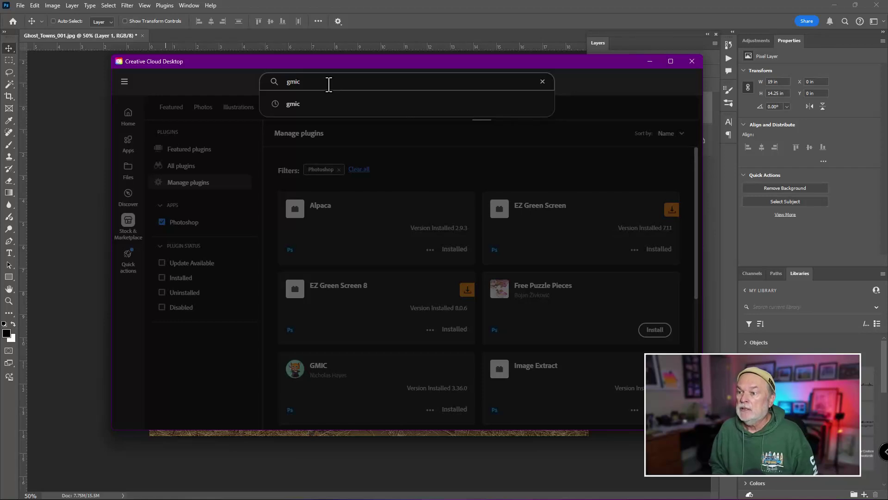
pyautogui.press('Return')
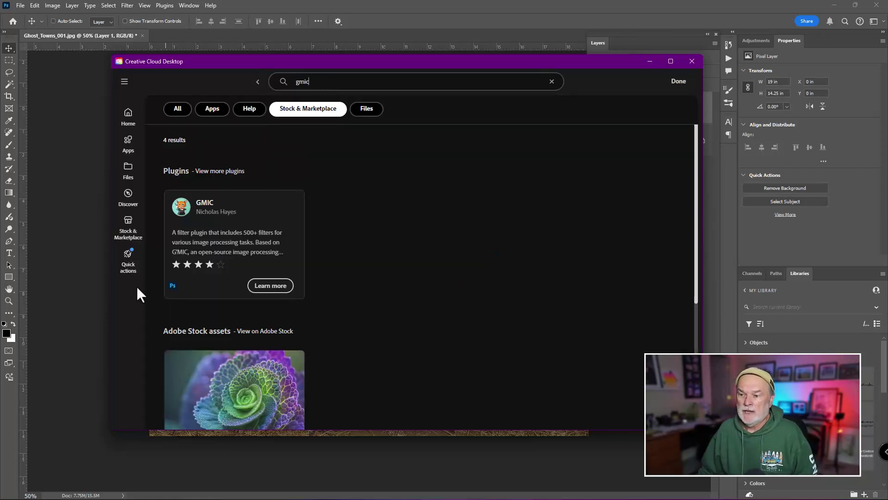
pyautogui.click(204, 207)
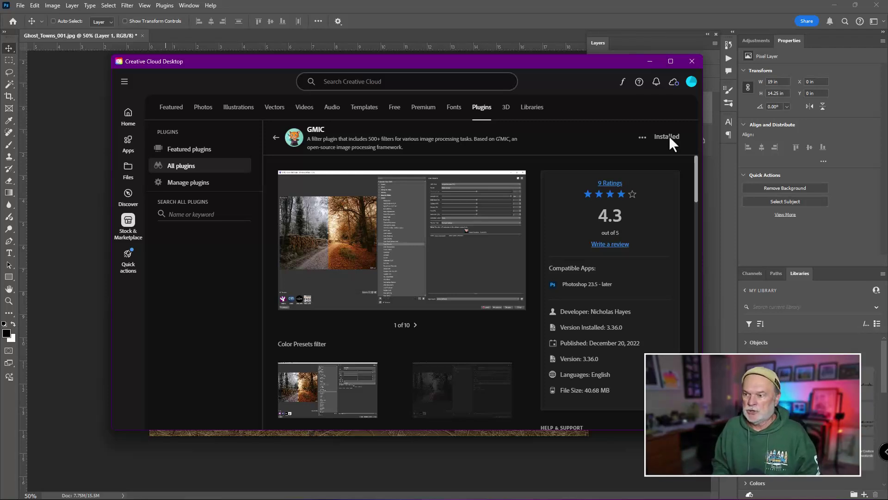
# Close Creative Cloud, confirm G'MIC-Qt appears under Filter > GMIC, then quit Photoshop without saving
pyautogui.click(691, 62)
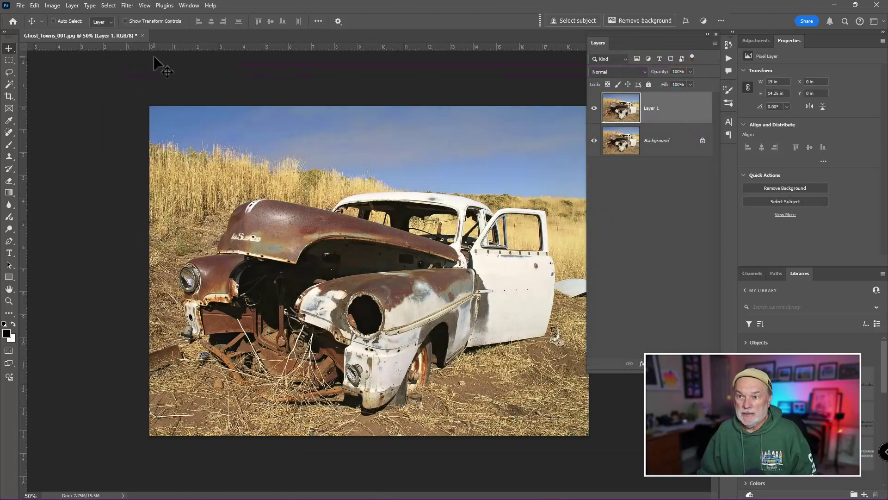
pyautogui.click(125, 6)
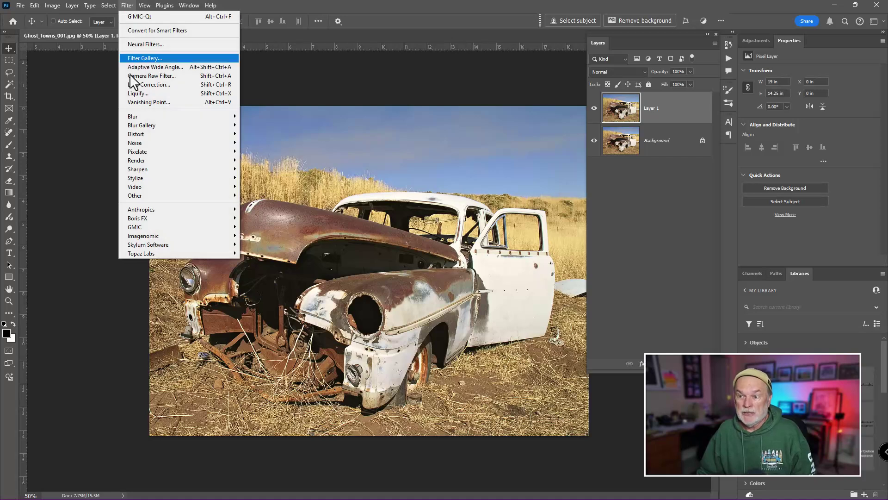
pyautogui.click(151, 229)
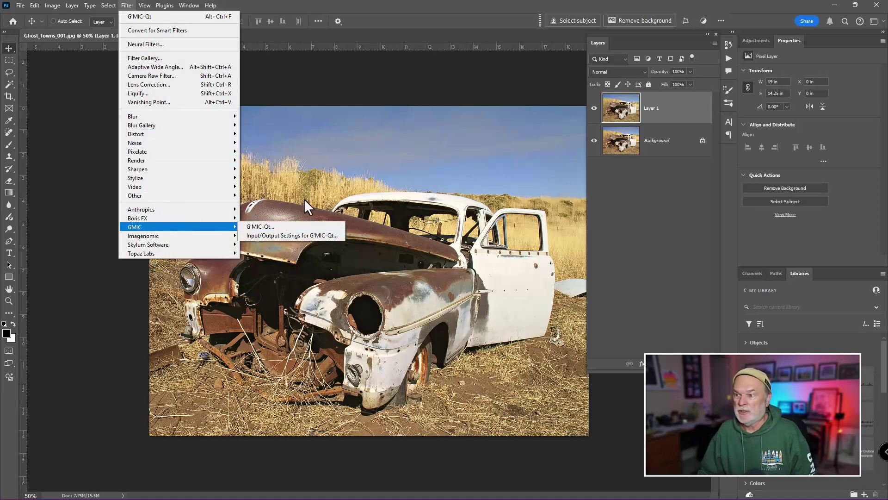
pyautogui.click(339, 73)
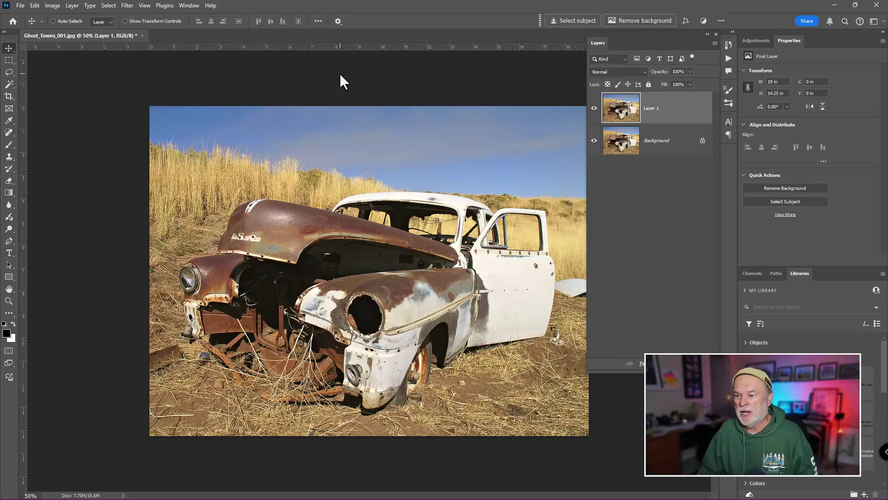
pyautogui.click(876, 5)
pyautogui.click(453, 188)
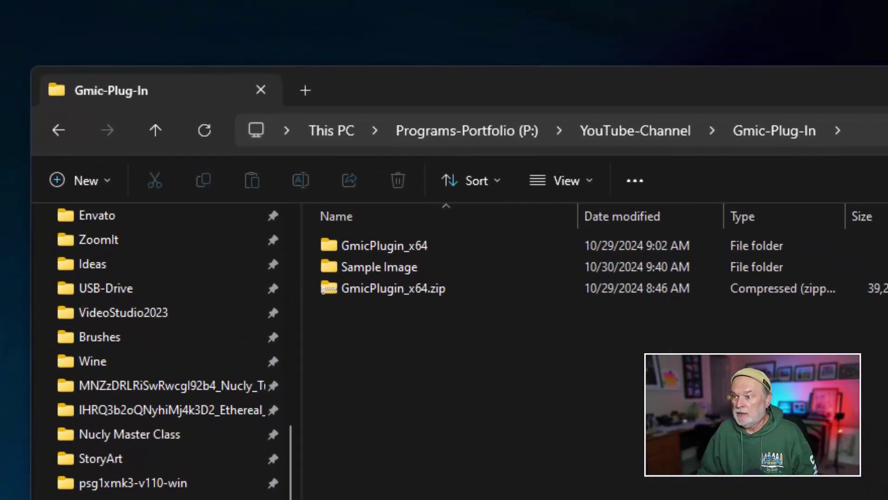
# Open the extracted GmicPlugin_x64 folder and select the gmic folder along with GmicPlugin.8bf
pyautogui.click(387, 297)
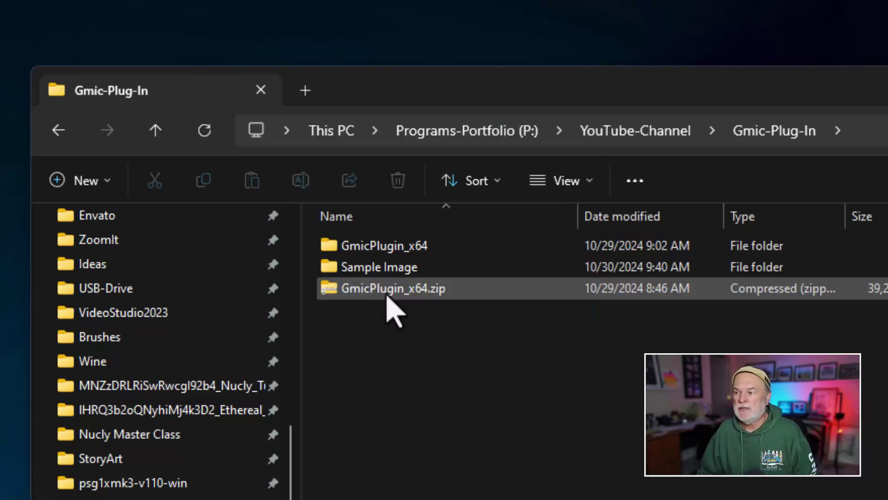
pyautogui.click(387, 249)
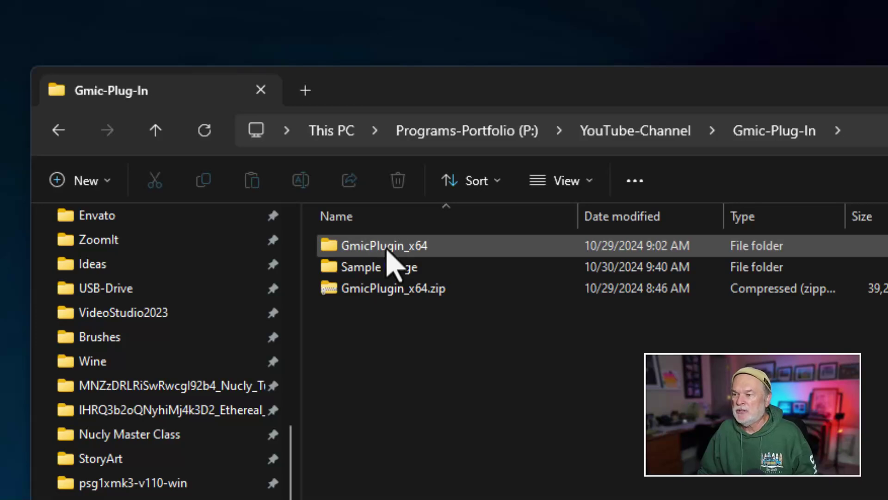
pyautogui.doubleClick(387, 250)
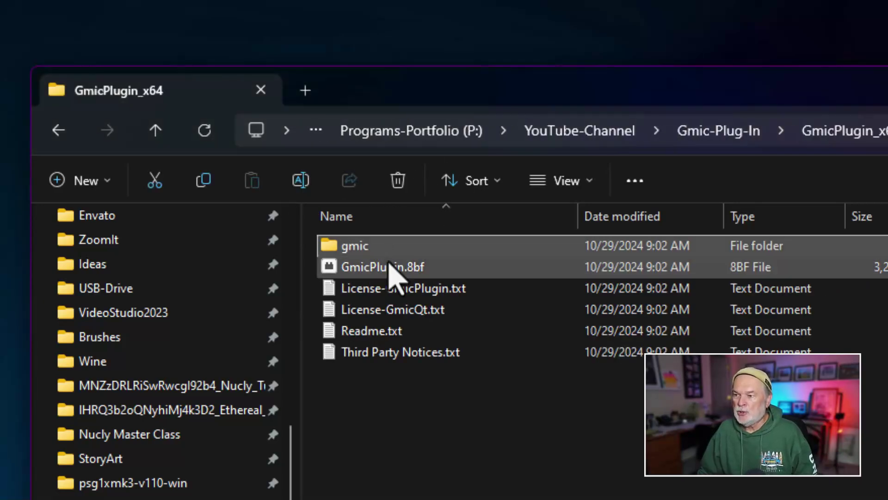
pyautogui.keyDown('shift'); pyautogui.click(388, 266); pyautogui.keyUp('shift')
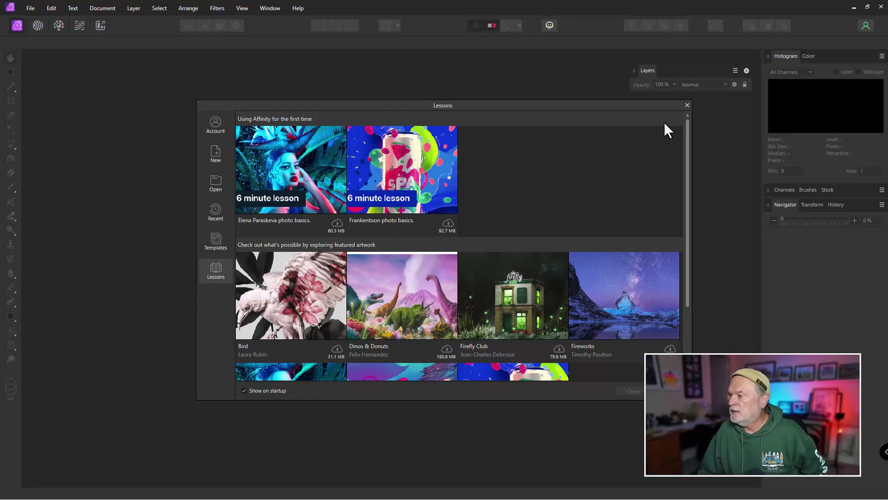
# Close Lessons and open Affinity's default Photoshop plugin folder from Edit > Settings > Photoshop Plugins
pyautogui.click(686, 105)
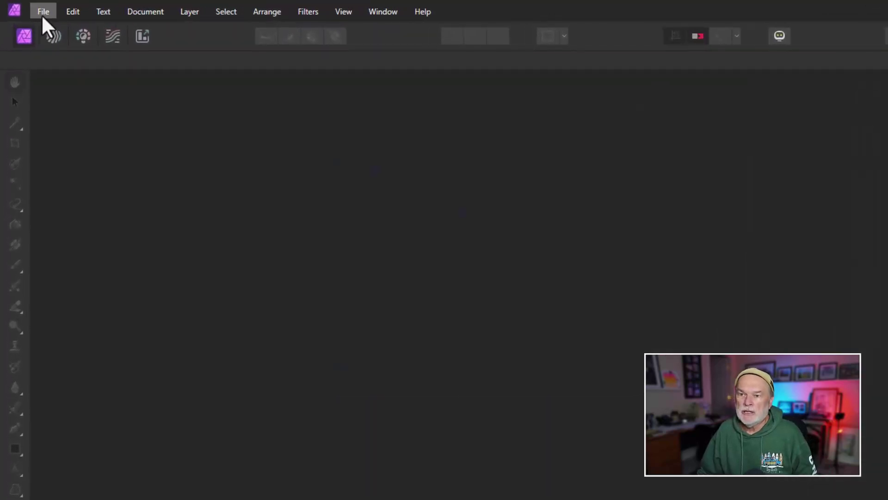
pyautogui.click(69, 12)
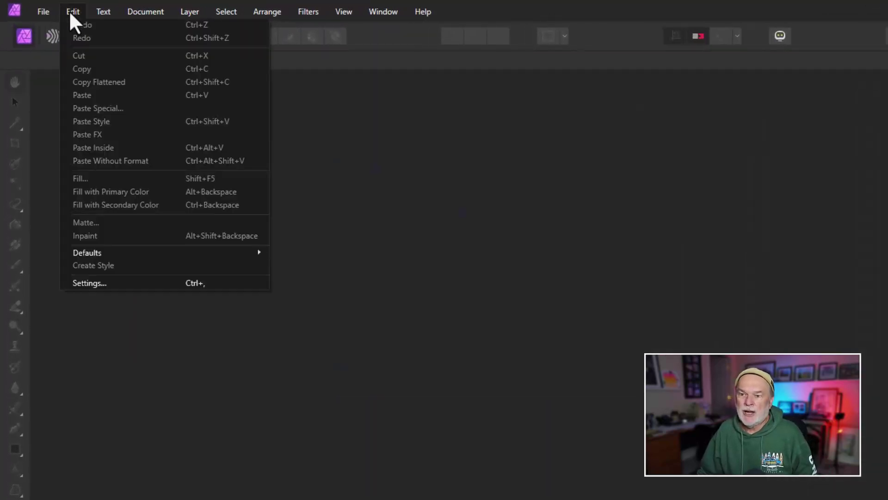
pyautogui.click(96, 284)
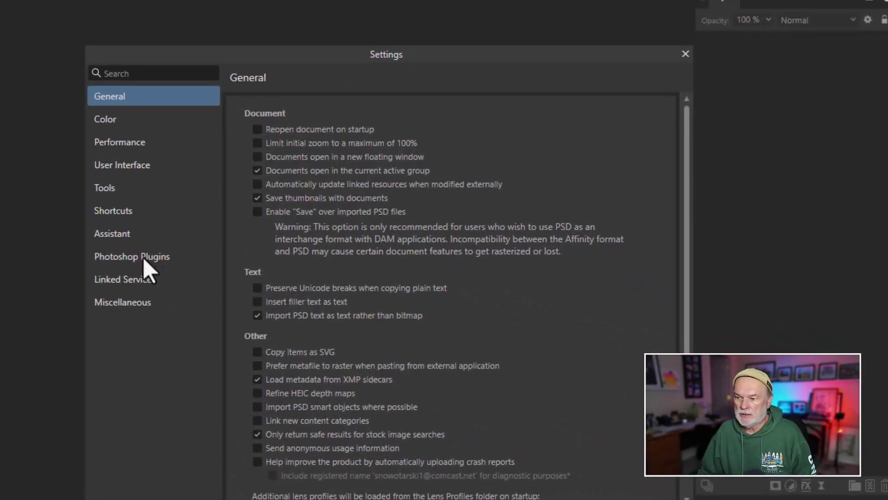
pyautogui.click(143, 257)
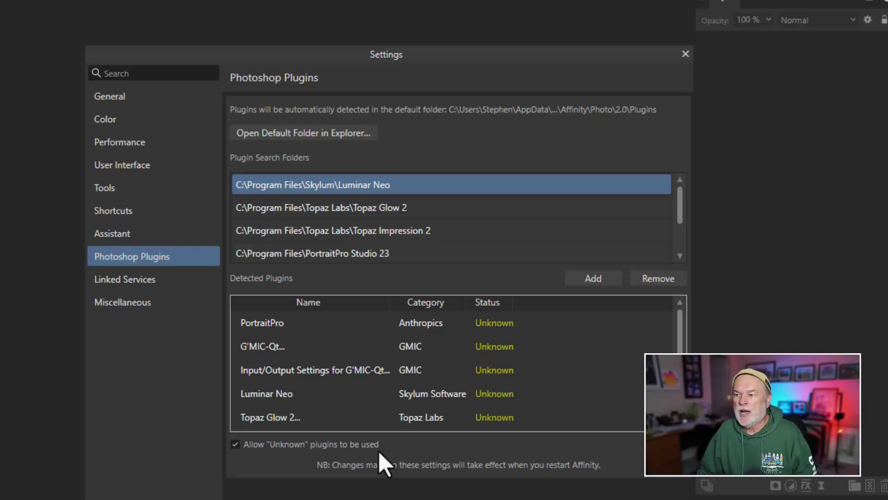
pyautogui.click(282, 135)
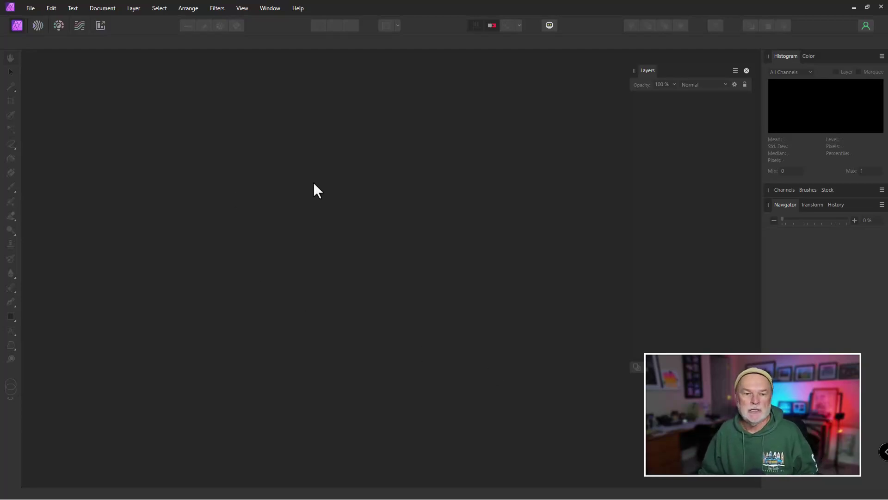
# Open the barn photo ScenicAmerica008.jpg
pyautogui.click(217, 8)
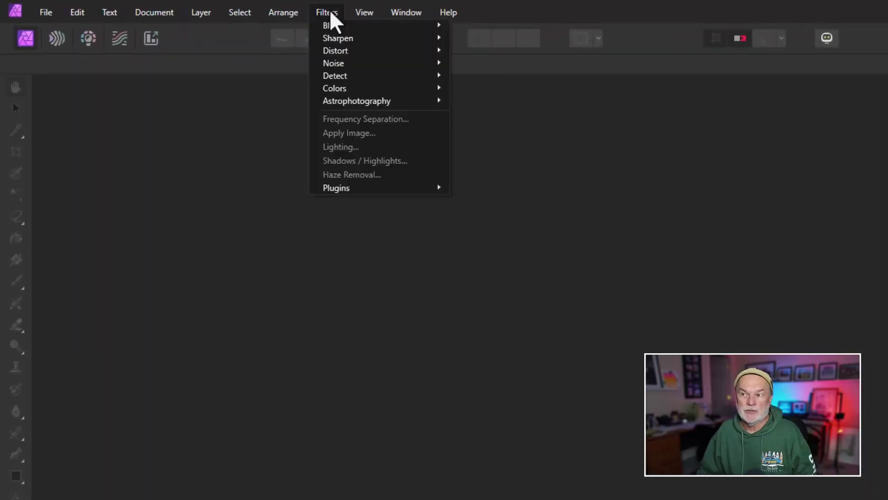
pyautogui.click(331, 13)
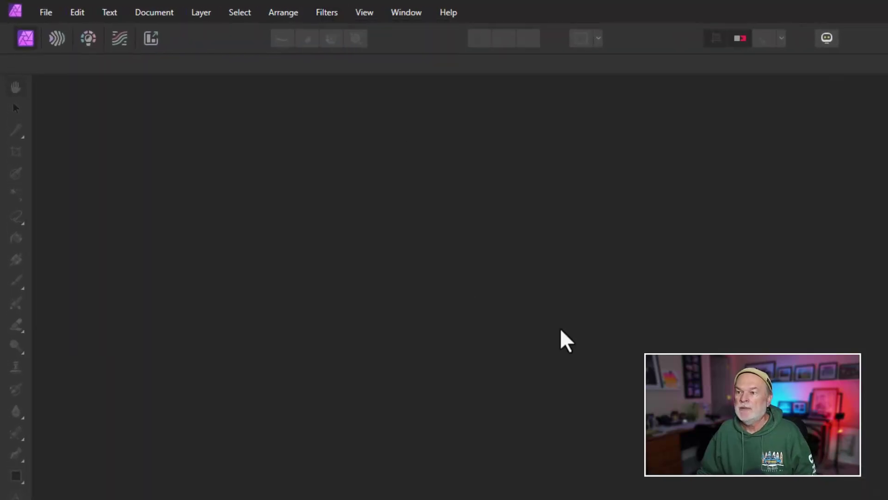
pyautogui.hotkey('ctrl', 'o')
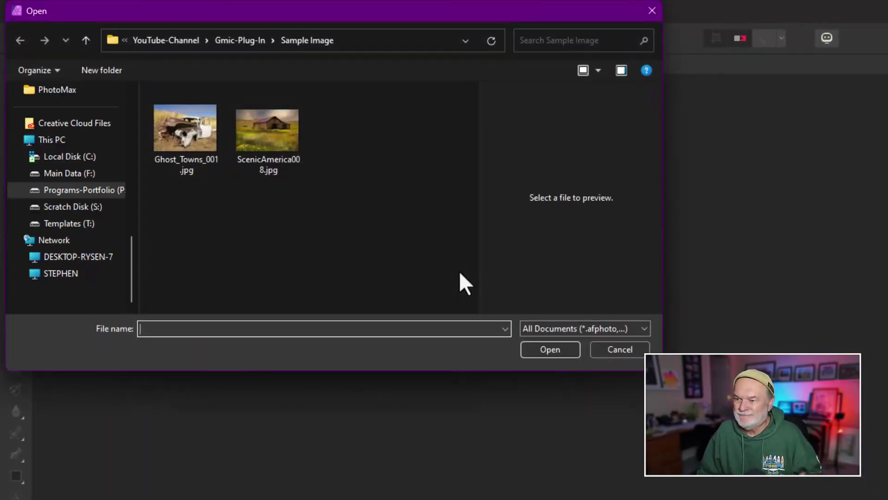
pyautogui.doubleClick(269, 150)
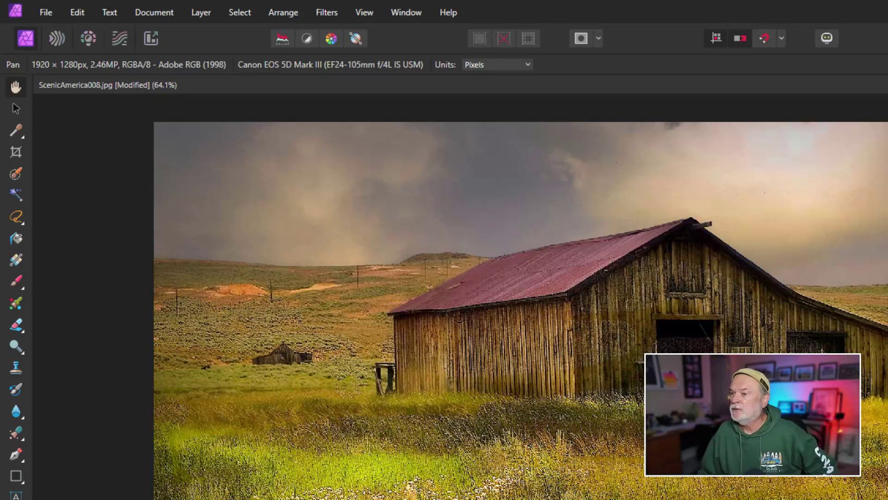
# Launch G'MIC-Qt from Filters > Plugins > GMIC on the barn photo
pyautogui.click(327, 13)
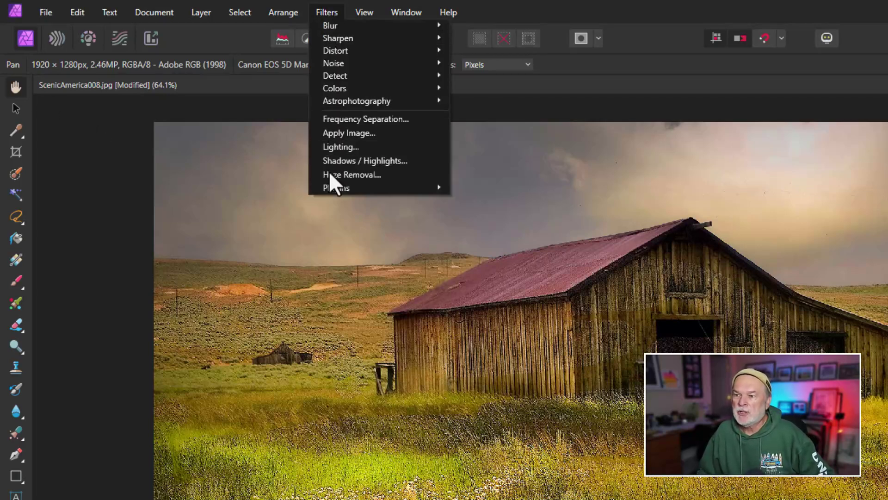
pyautogui.moveTo(333, 188)
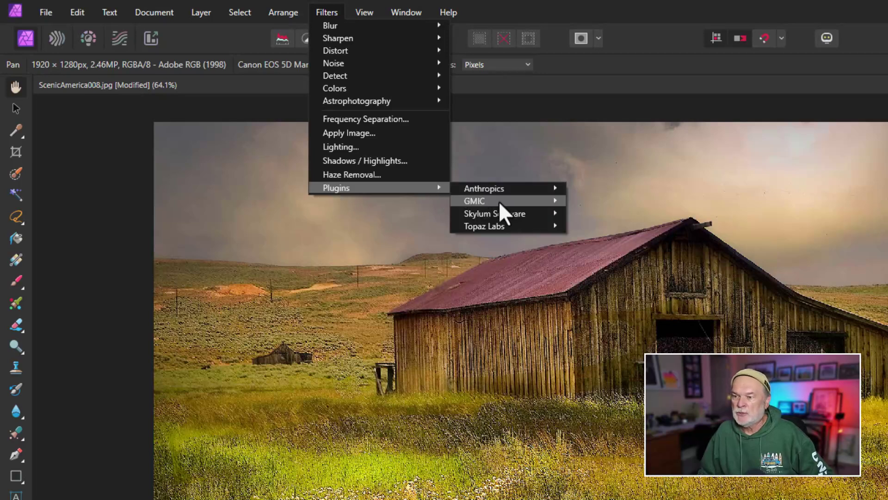
pyautogui.moveTo(499, 201)
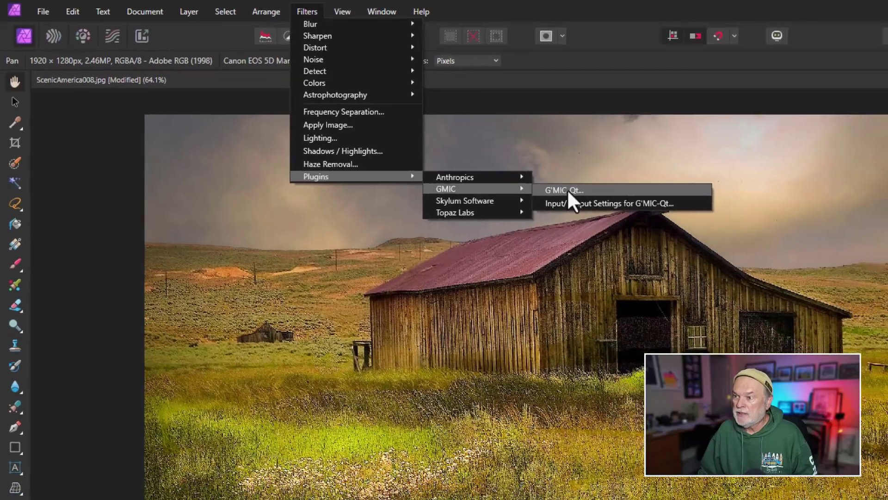
pyautogui.click(603, 202)
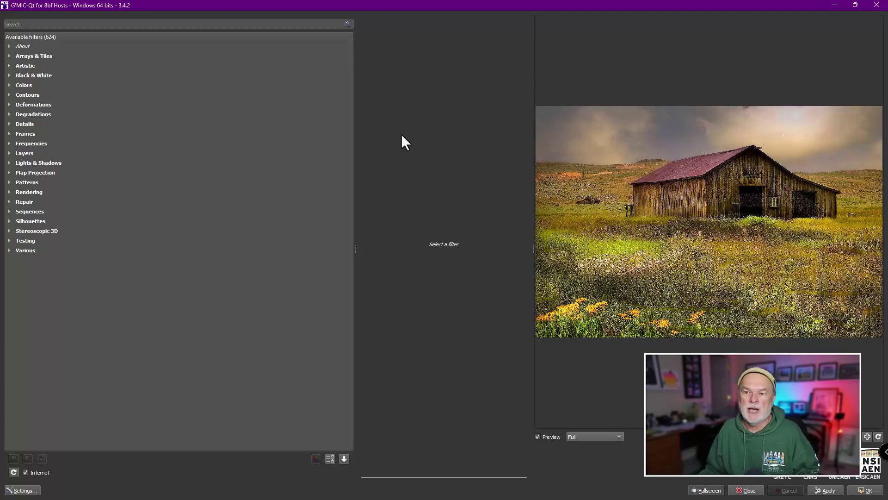
# Apply the Arrays & Tiles Loose Photos filter to the barn photo with default parameters
pyautogui.click(10, 56)
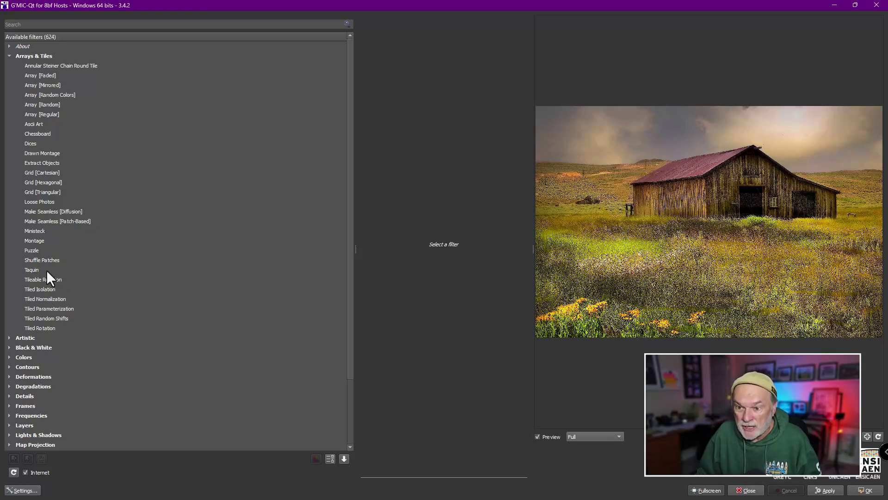
pyautogui.click(36, 201)
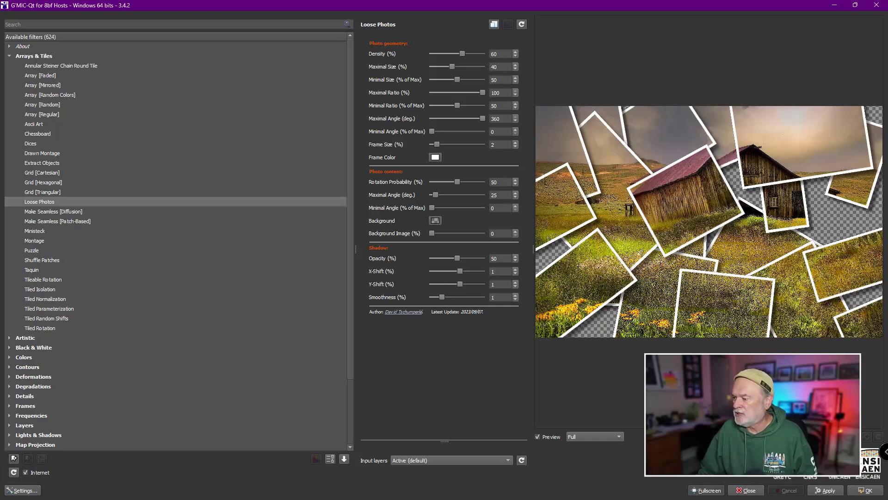
pyautogui.click(864, 491)
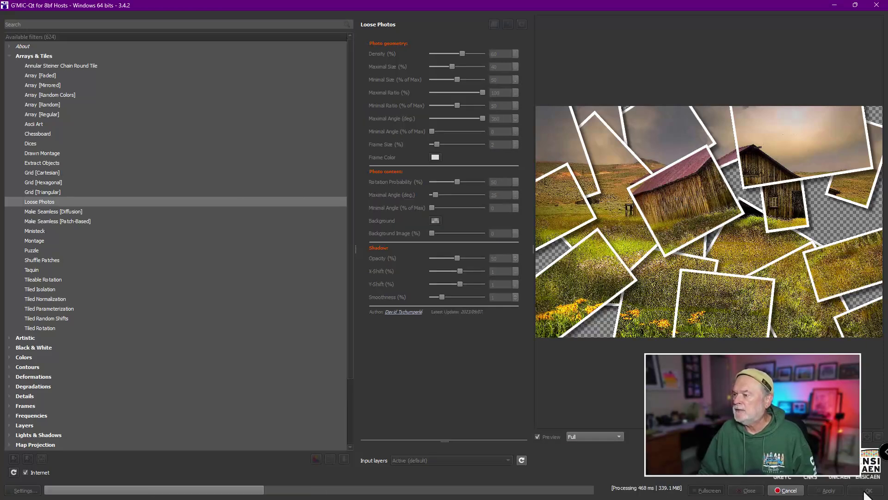